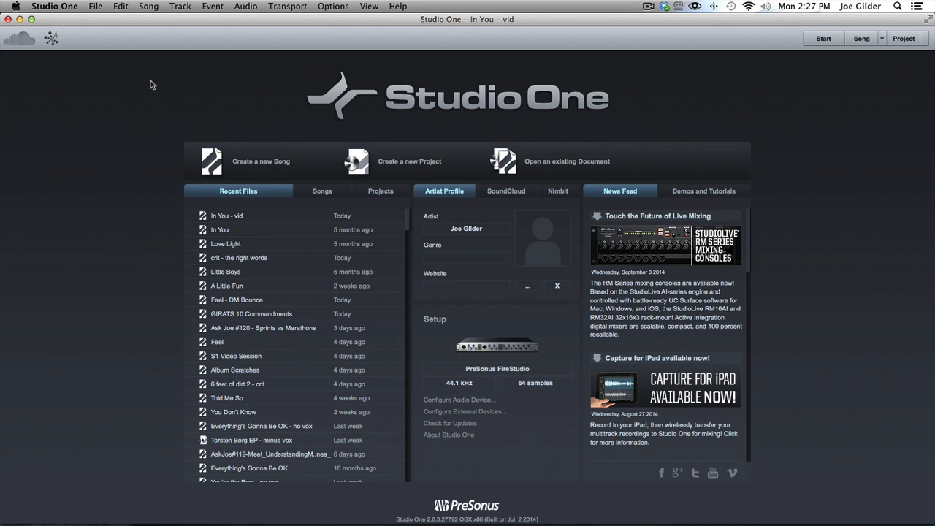
Open the new song setup and review the available Styles, Interfaces and User templates
{"action": "left_click", "coordinate": [264, 160]}
{"action": "scroll", "coordinate": [336, 193], "scroll_direction": "down", "scroll_amount": 3}
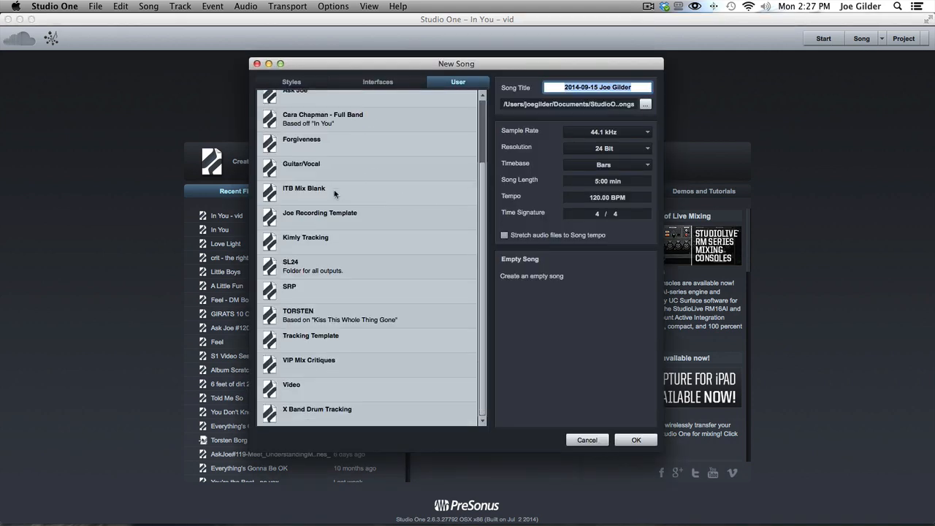
{"action": "scroll", "coordinate": [335, 191], "scroll_direction": "up", "scroll_amount": 4}
{"action": "left_click", "coordinate": [302, 84]}
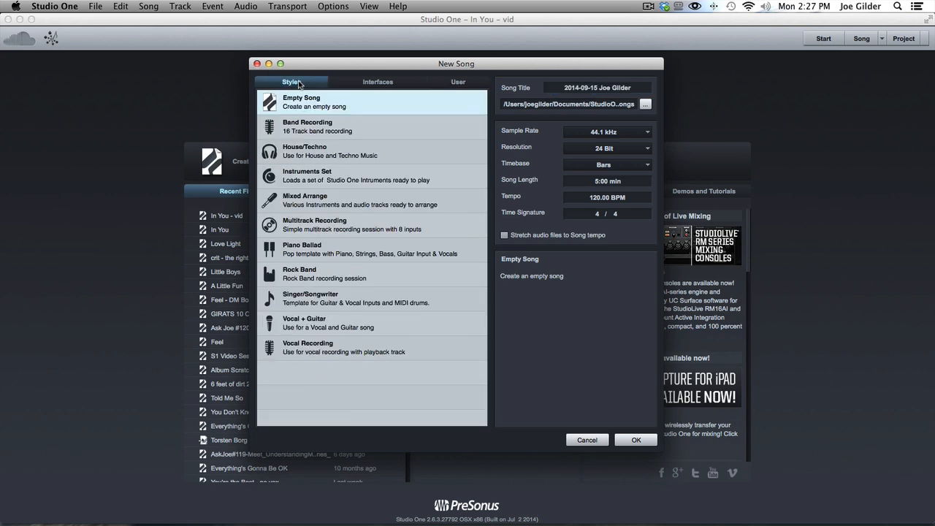
{"action": "left_click", "coordinate": [372, 84]}
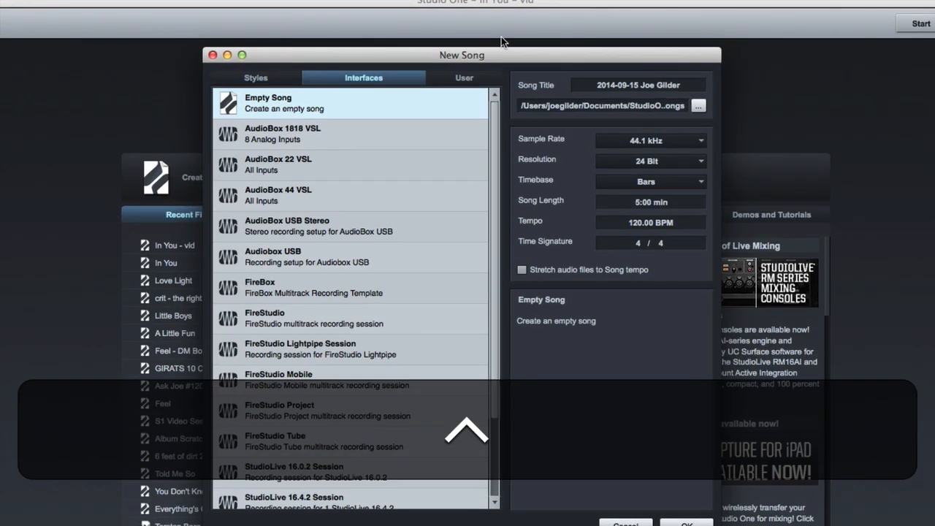
{"action": "left_click_drag", "start_coordinate": [501, 56], "coordinate": [512, 13]}
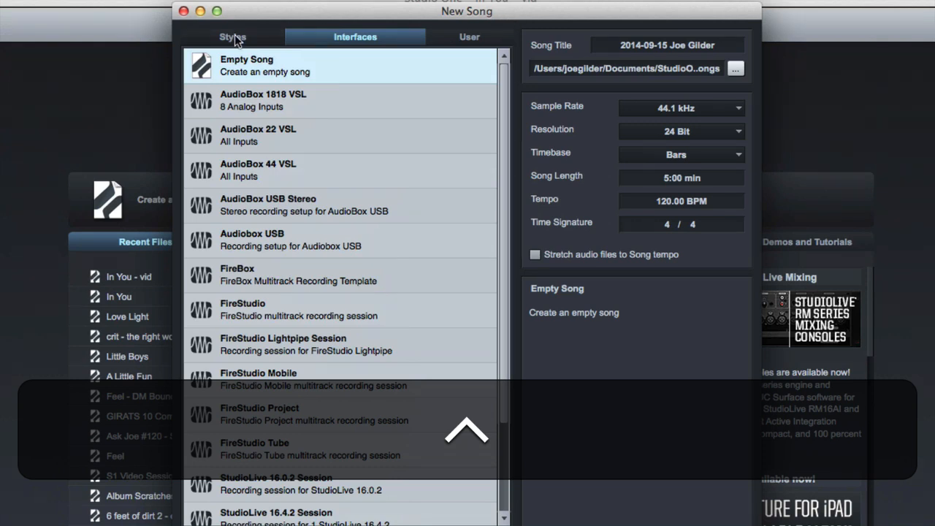
{"action": "left_click", "coordinate": [235, 83]}
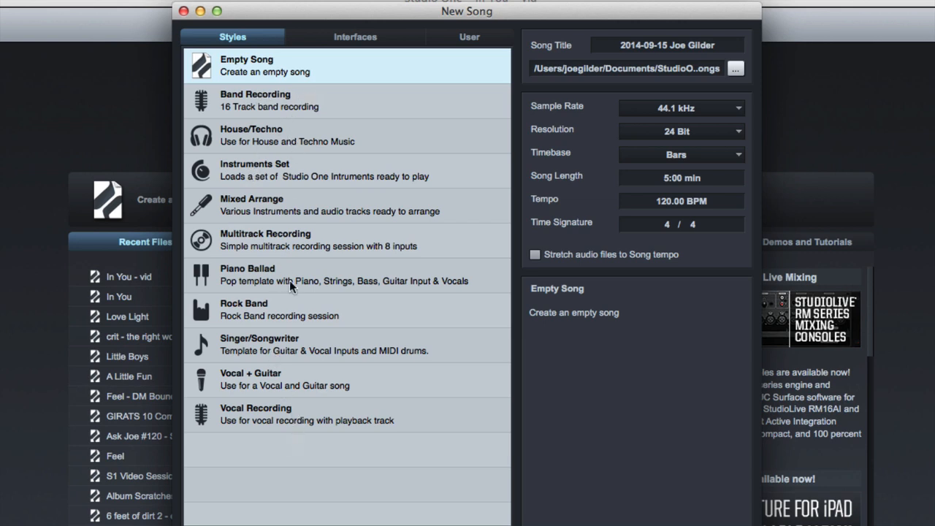
{"action": "left_click", "coordinate": [336, 43]}
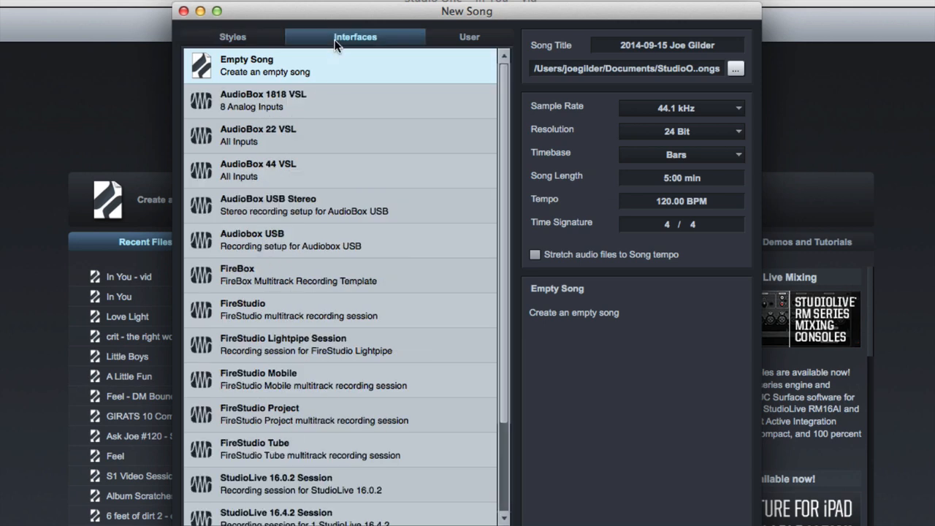
{"action": "left_click", "coordinate": [436, 34]}
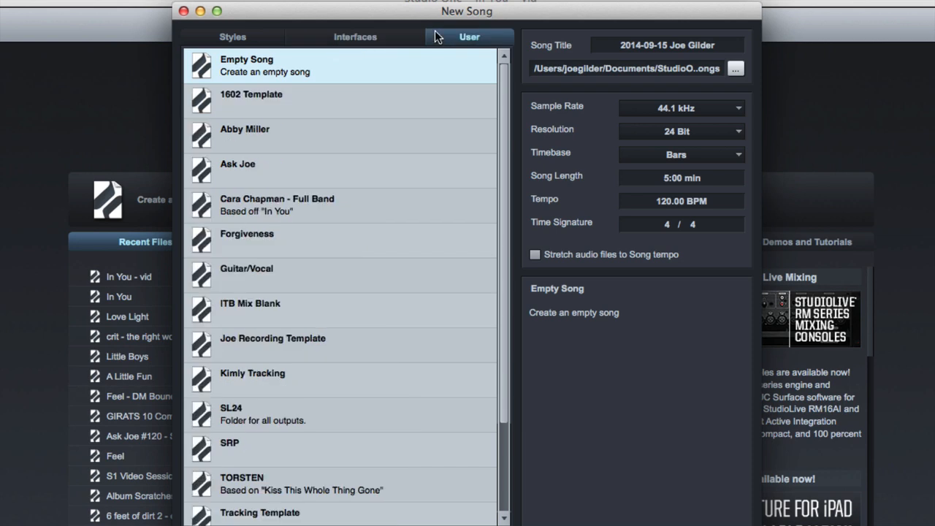
Create a new song from the "Ask Joe" user template
{"action": "scroll", "coordinate": [407, 200], "scroll_direction": "down", "scroll_amount": 3}
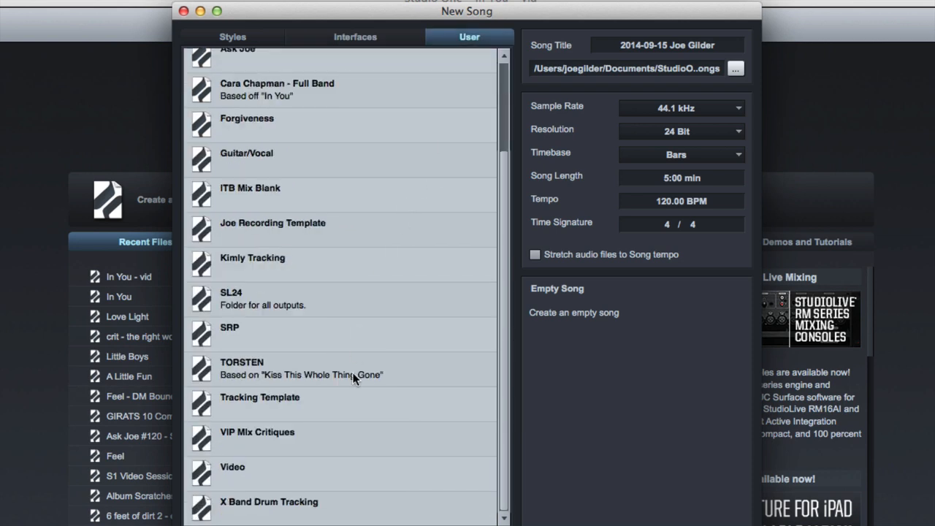
{"action": "scroll", "coordinate": [353, 372], "scroll_direction": "up", "scroll_amount": 4}
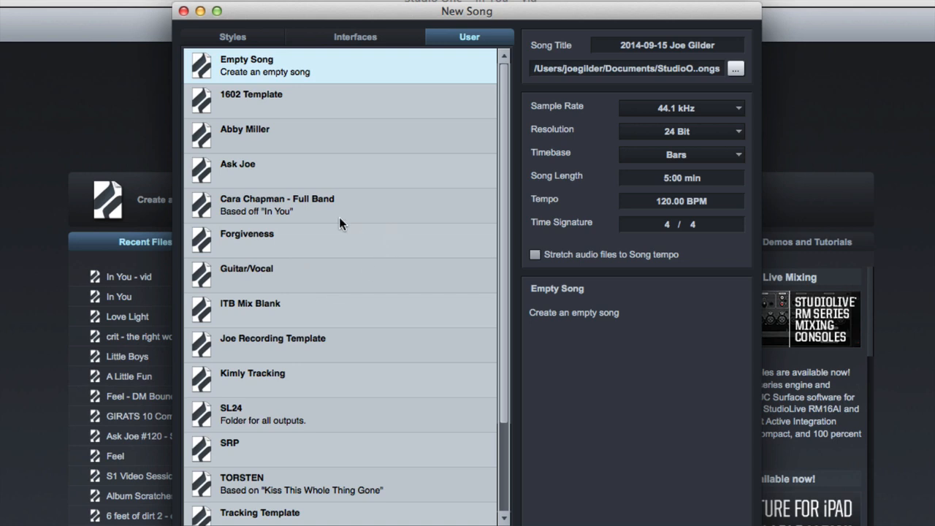
{"action": "scroll", "coordinate": [380, 186], "scroll_direction": "down", "scroll_amount": 2}
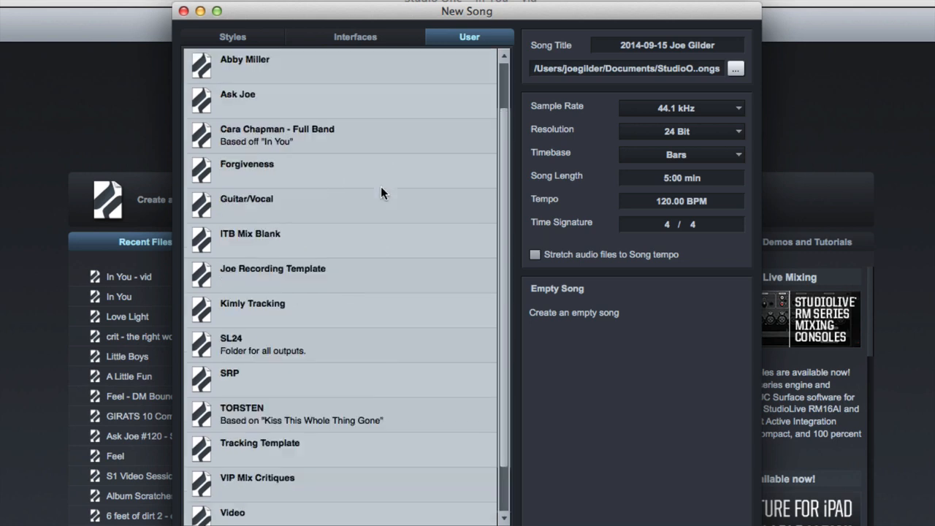
{"action": "scroll", "coordinate": [381, 186], "scroll_direction": "up", "scroll_amount": 2}
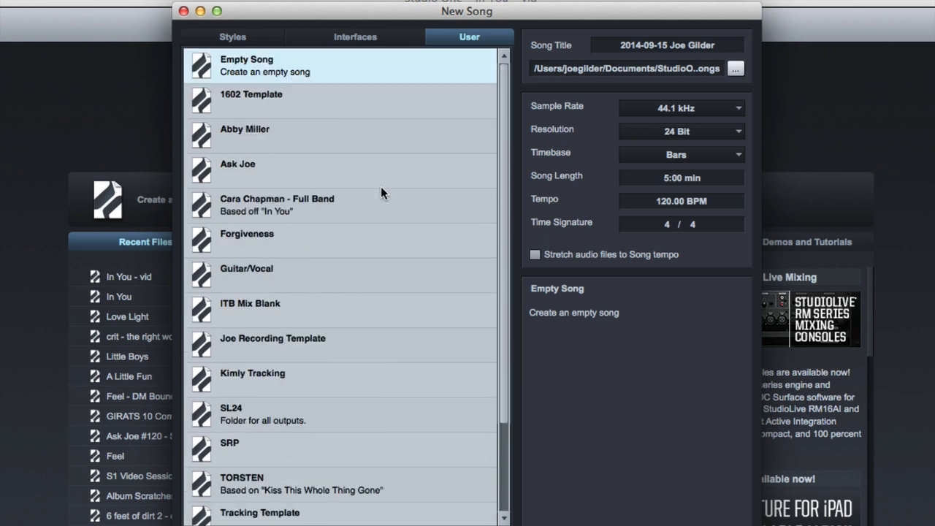
{"action": "left_click", "coordinate": [309, 177]}
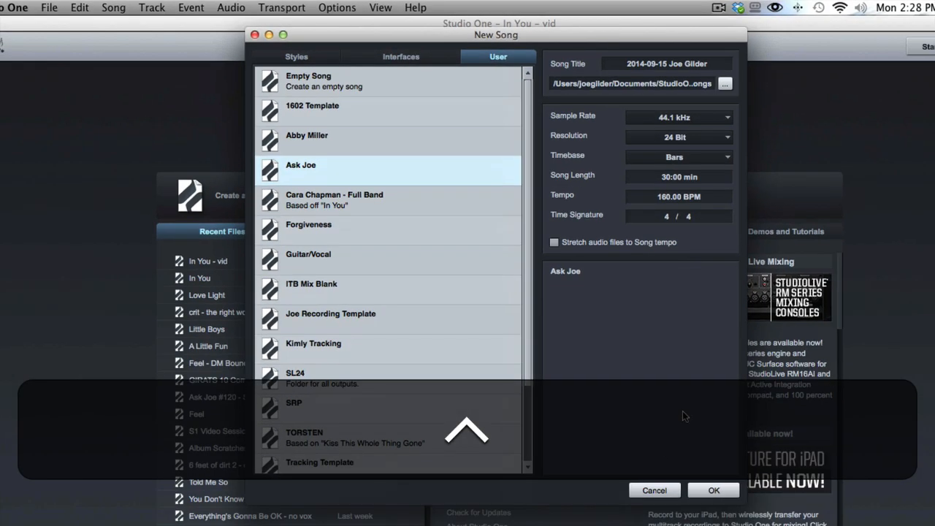
{"action": "left_click", "coordinate": [726, 489]}
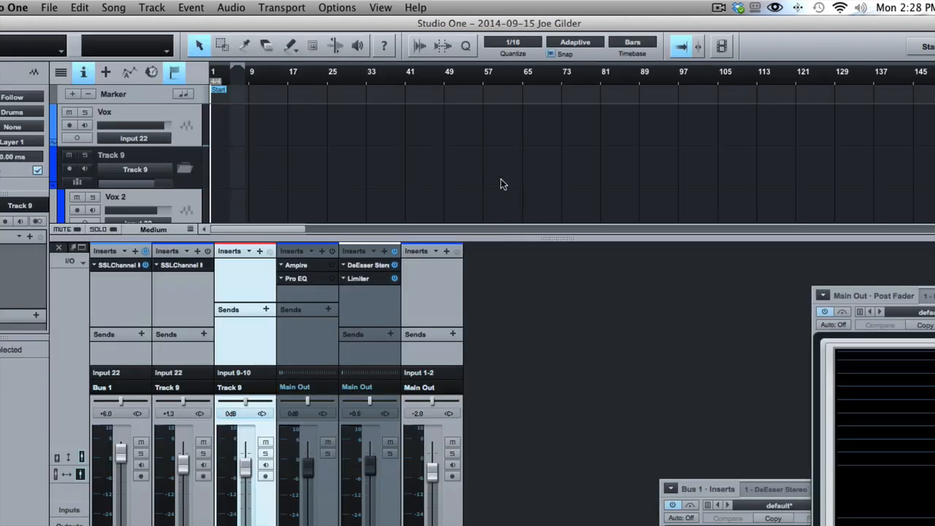
Hide the mixer and select the Vox track in the arrangement
{"action": "key", "text": "F3"}
{"action": "key", "text": "ctrl+F3"}
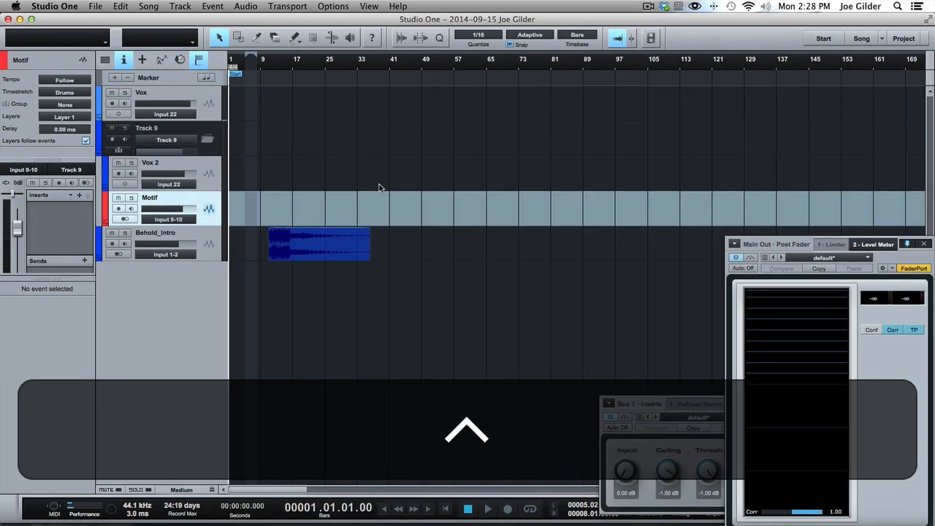
{"action": "left_click", "coordinate": [215, 104]}
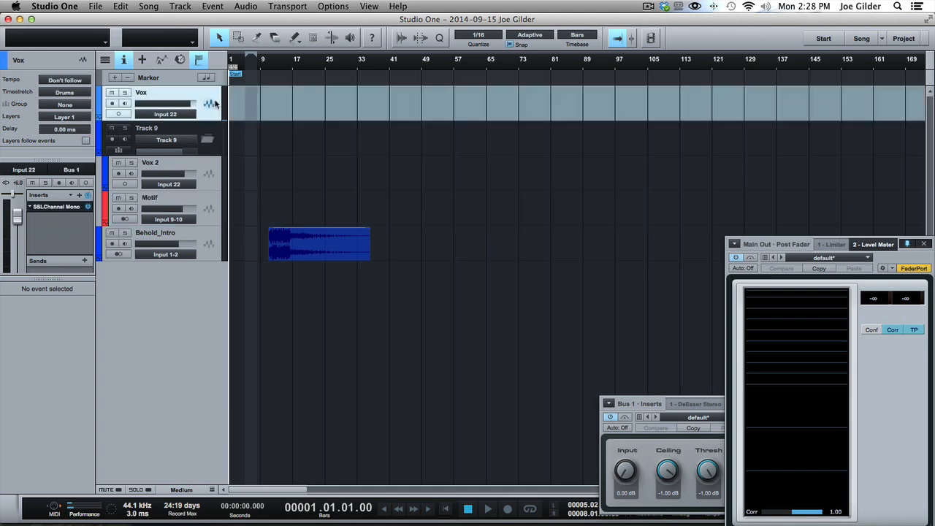
{"action": "key", "text": "ctrl"}
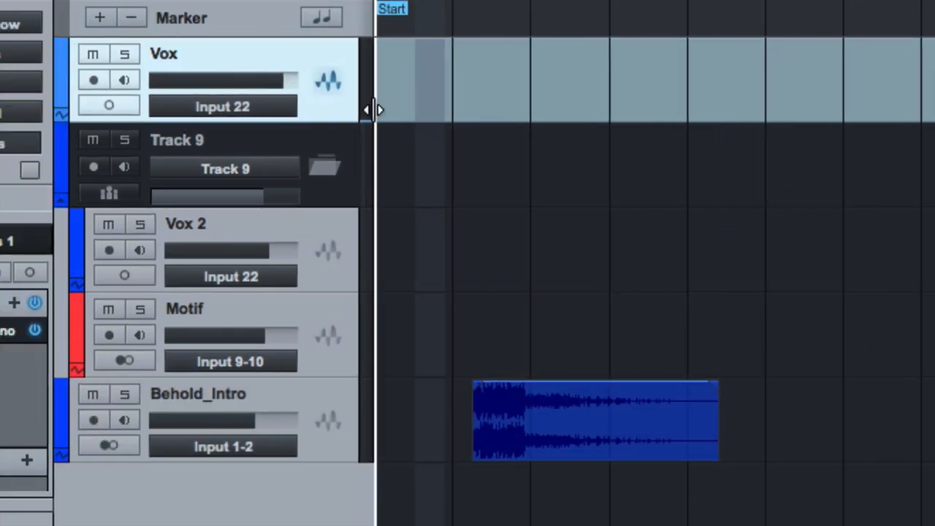
Inspect the Bus 1 channel's inserts in the mixer, moving the Main Out Level Meter window away from the master channel
{"action": "key", "text": "F3"}
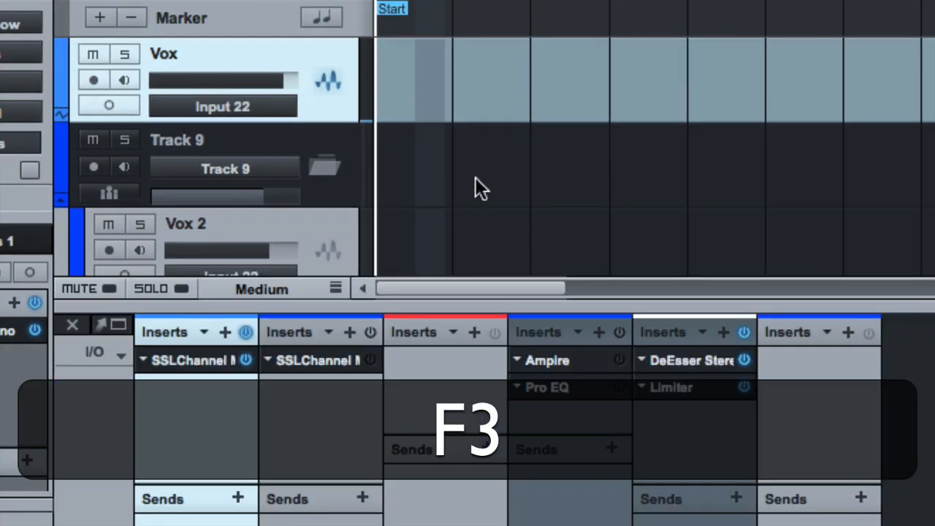
{"action": "key", "text": "ctrl+F3"}
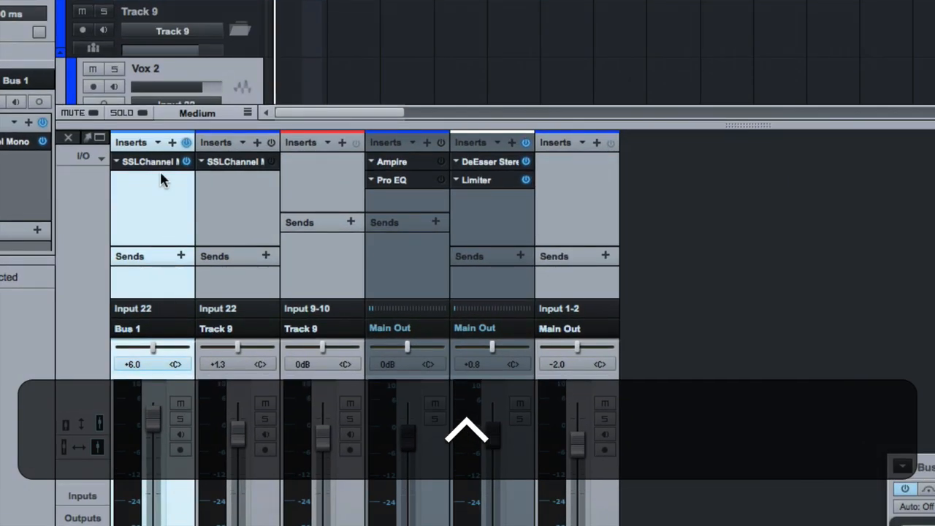
{"action": "left_click", "coordinate": [499, 236]}
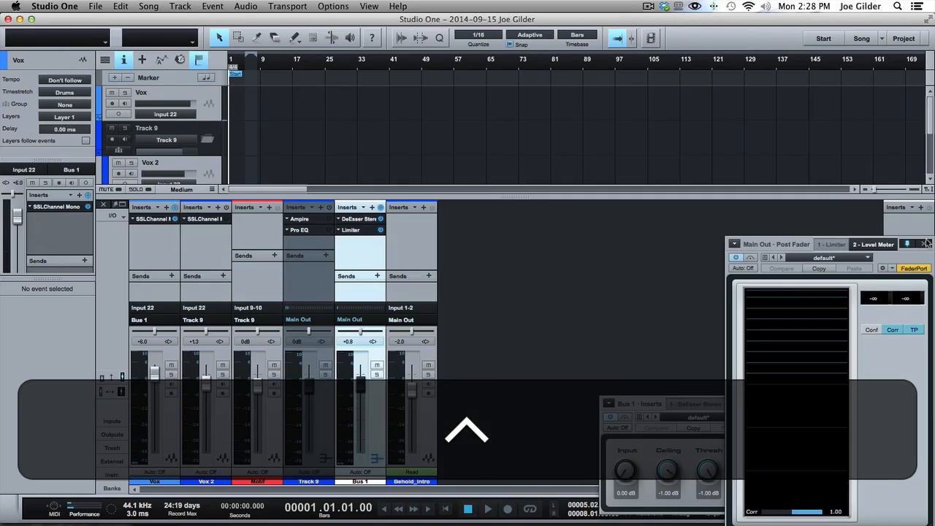
{"action": "left_click_drag", "start_coordinate": [920, 252], "coordinate": [648, 243]}
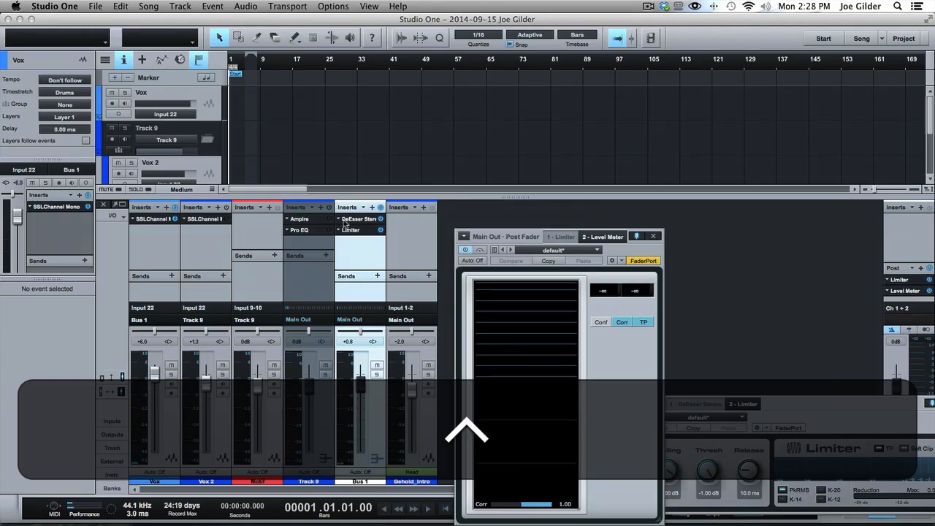
{"action": "key", "text": "F3"}
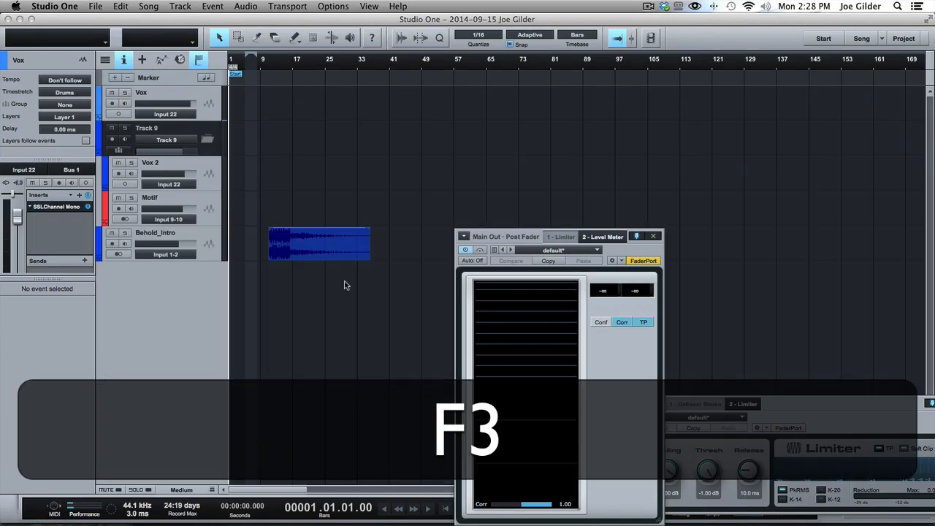
Examine the placement of the Behold_Intro track's clips along the whole timeline, up to the song's End marker
{"action": "left_click", "coordinate": [303, 251]}
{"action": "left_click_drag", "start_coordinate": [299, 64], "coordinate": [299, 20]}
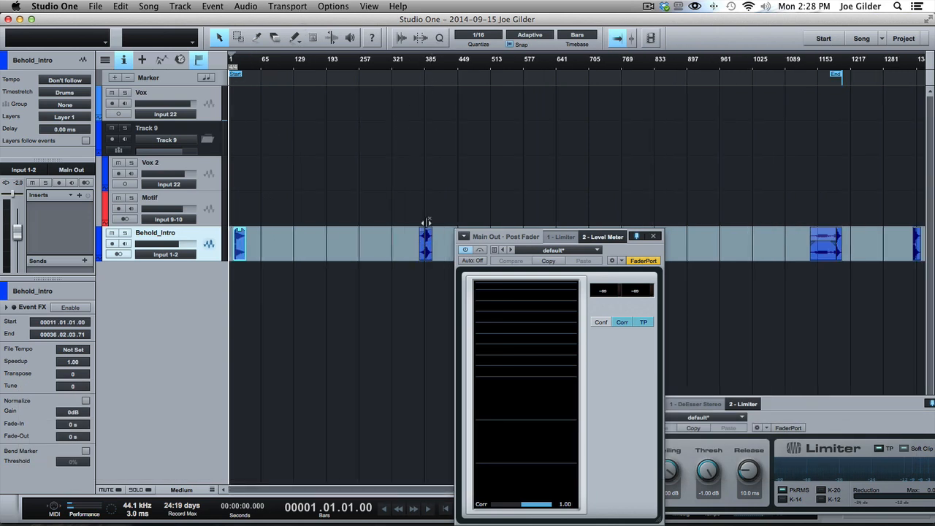
{"action": "left_click", "coordinate": [421, 64]}
{"action": "left_click", "coordinate": [431, 70]}
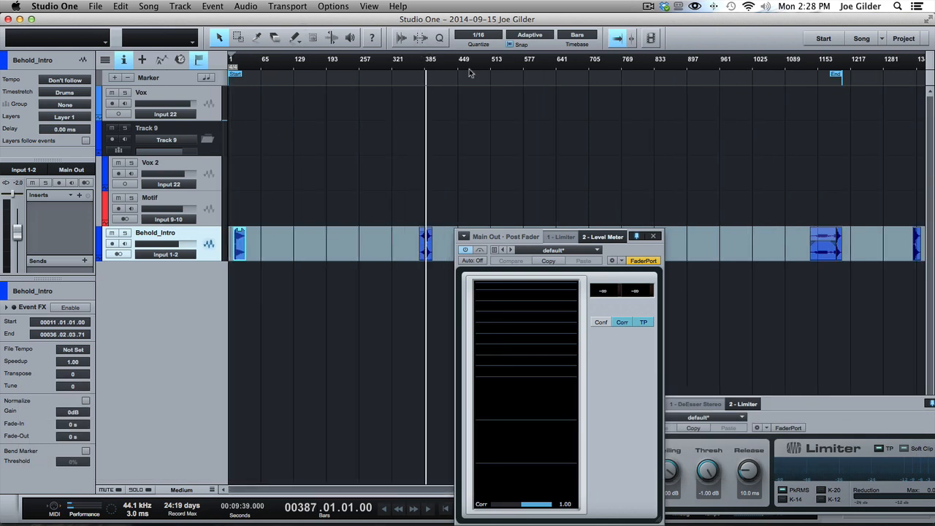
{"action": "left_click", "coordinate": [816, 65]}
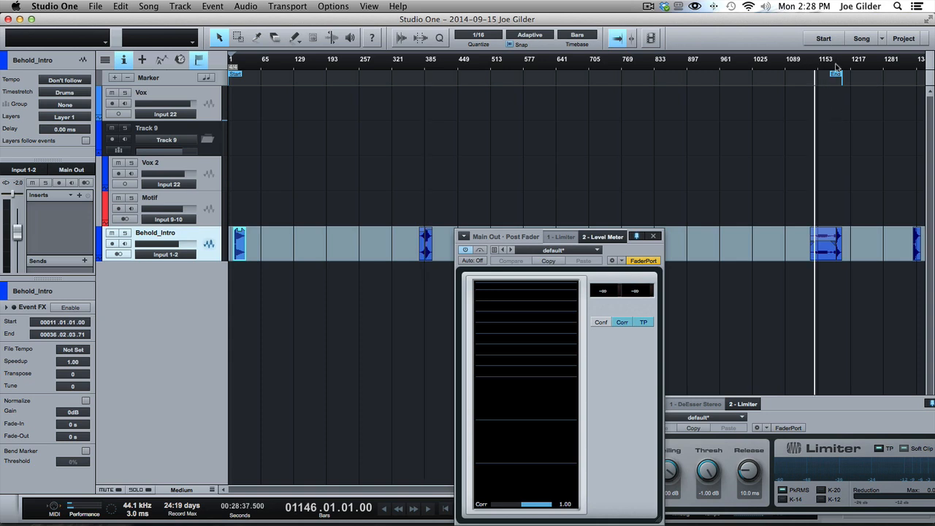
{"action": "left_click_drag", "start_coordinate": [825, 71], "coordinate": [829, 138]}
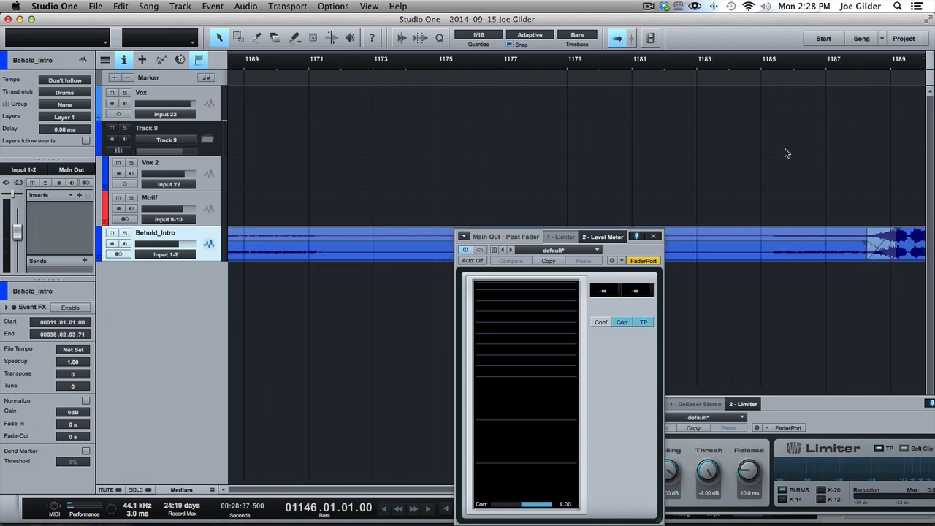
{"action": "scroll", "coordinate": [785, 151], "scroll_direction": "right", "scroll_amount": 10}
{"action": "scroll", "coordinate": [272, 108], "scroll_direction": "left", "scroll_amount": 2}
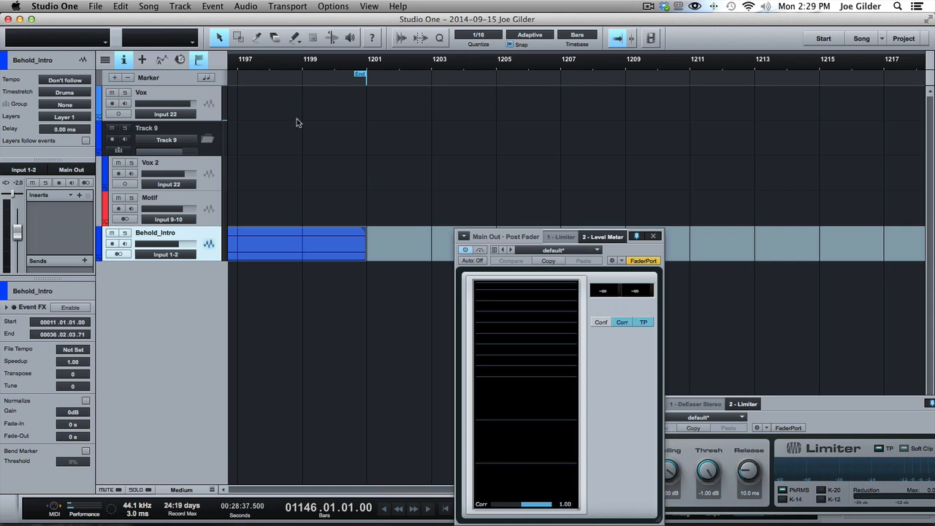
Switch the song's timebase to Seconds and show the full timeline
{"action": "left_click", "coordinate": [576, 35]}
{"action": "left_click", "coordinate": [577, 48]}
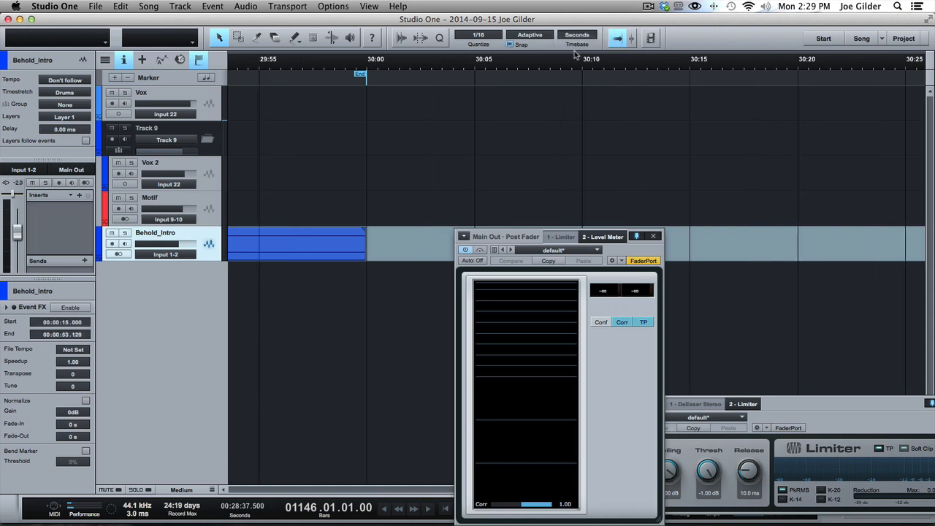
{"action": "scroll", "coordinate": [358, 117], "scroll_direction": "left", "scroll_amount": 1}
{"action": "left_click_drag", "start_coordinate": [358, 117], "coordinate": [345, 10]}
{"action": "left_click_drag", "start_coordinate": [336, 68], "coordinate": [338, 22]}
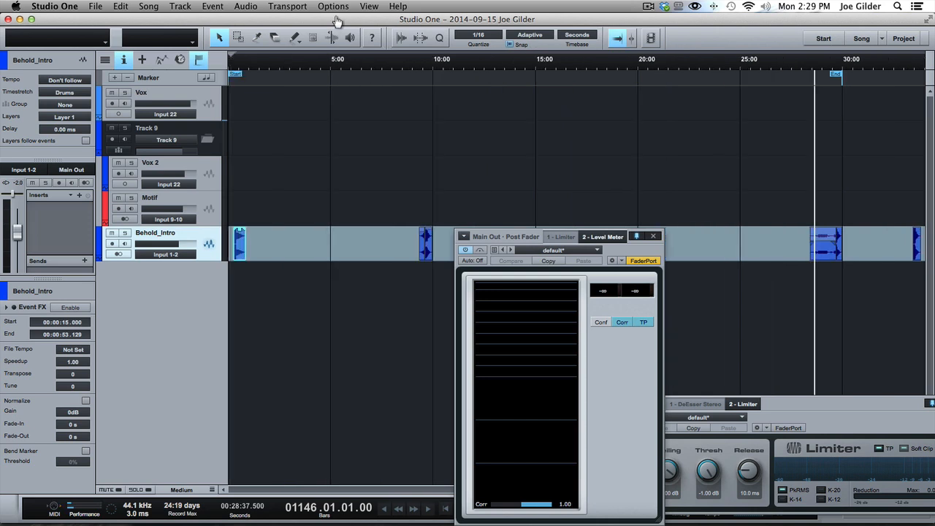
Set the Vox track's input to Input 3 and check its signal by briefly record-arming the track
{"action": "left_click", "coordinate": [161, 117]}
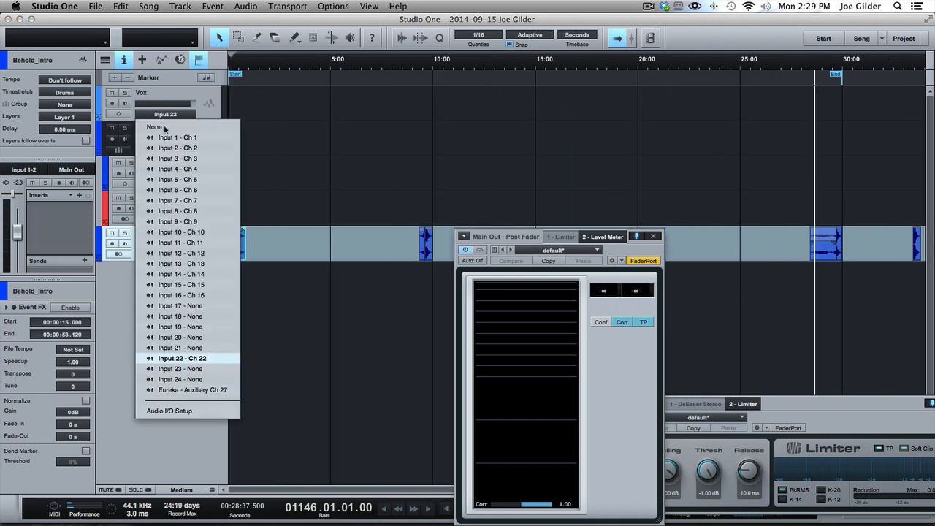
{"action": "left_click", "coordinate": [170, 156]}
{"action": "left_click", "coordinate": [112, 104]}
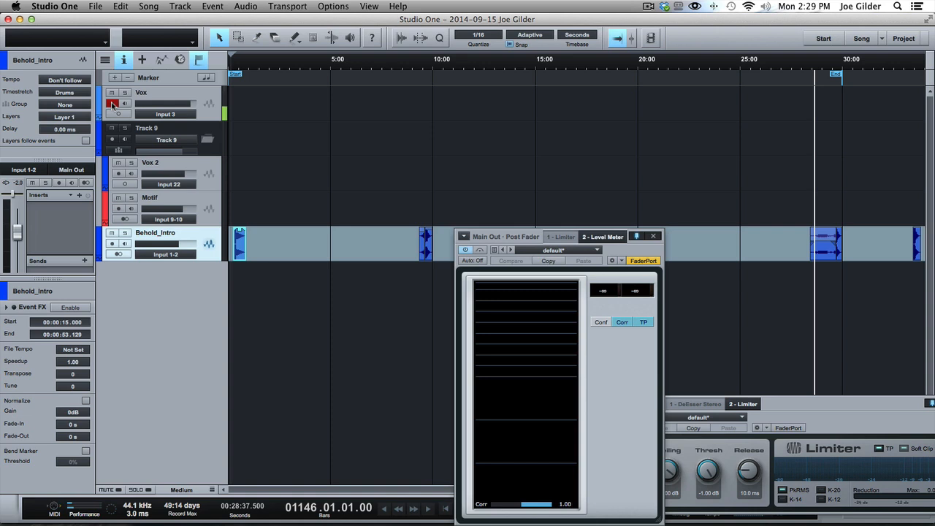
{"action": "left_click", "coordinate": [111, 104]}
{"action": "left_click_drag", "start_coordinate": [238, 66], "coordinate": [257, 117]}
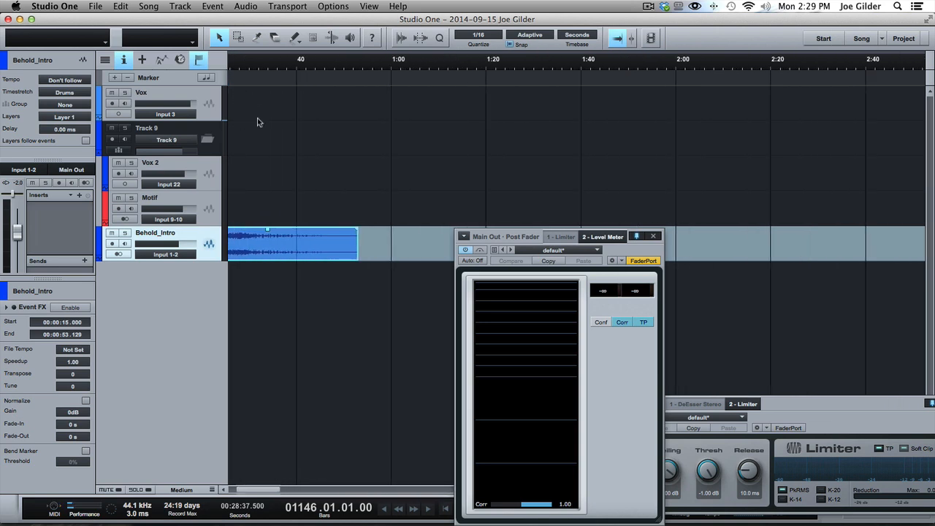
{"action": "scroll", "coordinate": [308, 146], "scroll_direction": "left", "scroll_amount": 3}
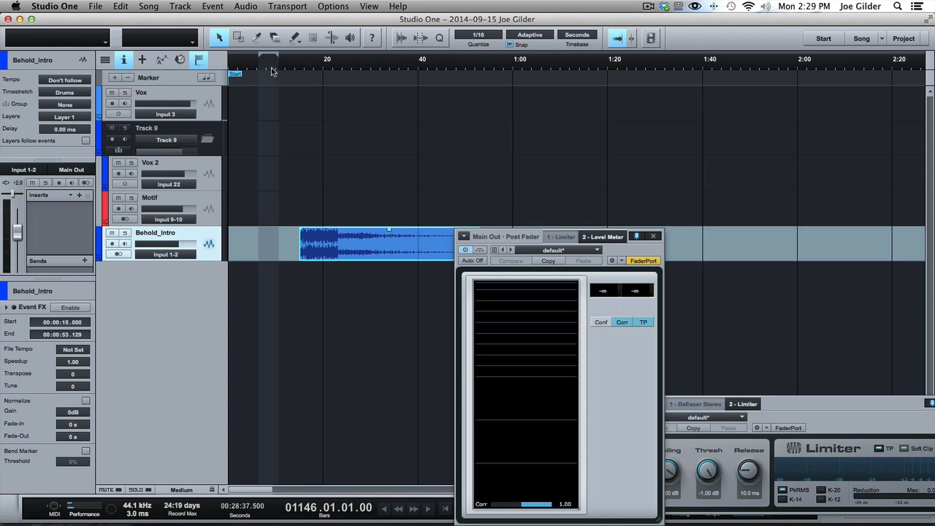
{"action": "mouse_move", "coordinate": [273, 72]}
{"action": "left_mouse_down"}
{"action": "mouse_move", "coordinate": [254, 52]}
{"action": "mouse_move", "coordinate": [267, 6]}
{"action": "left_mouse_up"}
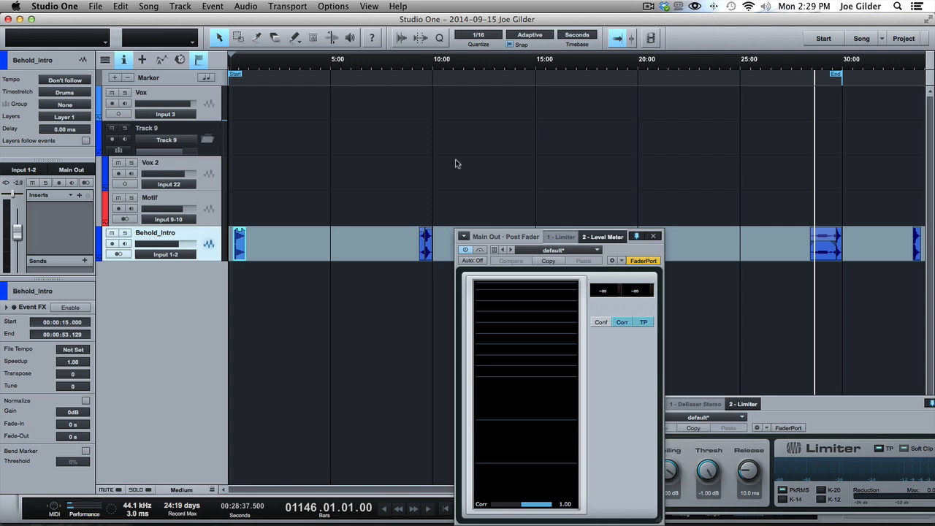
Return to the Start page and look through the list of recent files
{"action": "left_click", "coordinate": [835, 38]}
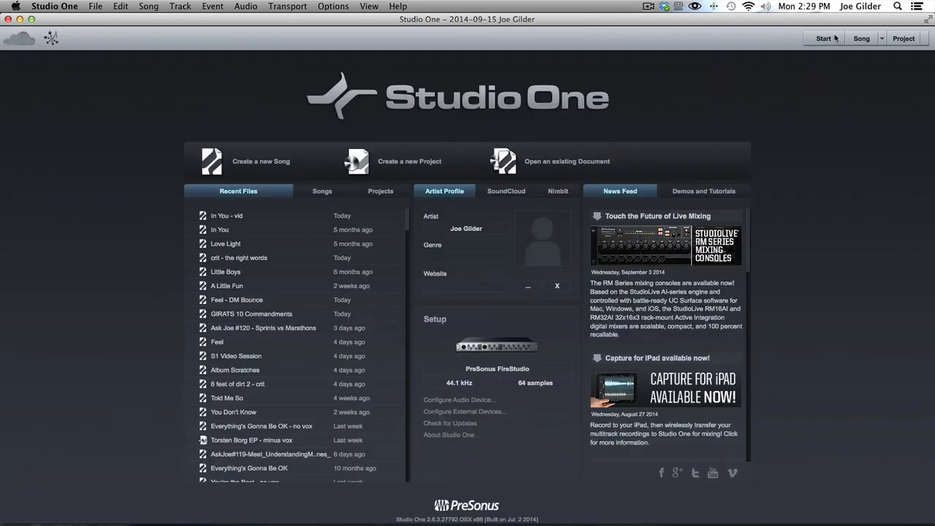
{"action": "scroll", "coordinate": [305, 356], "scroll_direction": "down", "scroll_amount": 10}
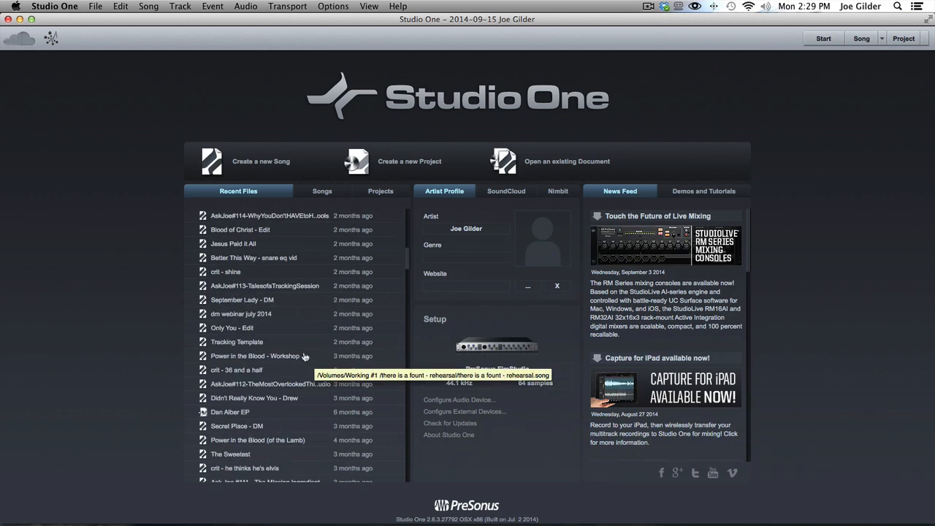
{"action": "scroll", "coordinate": [305, 356], "scroll_direction": "up", "scroll_amount": 10}
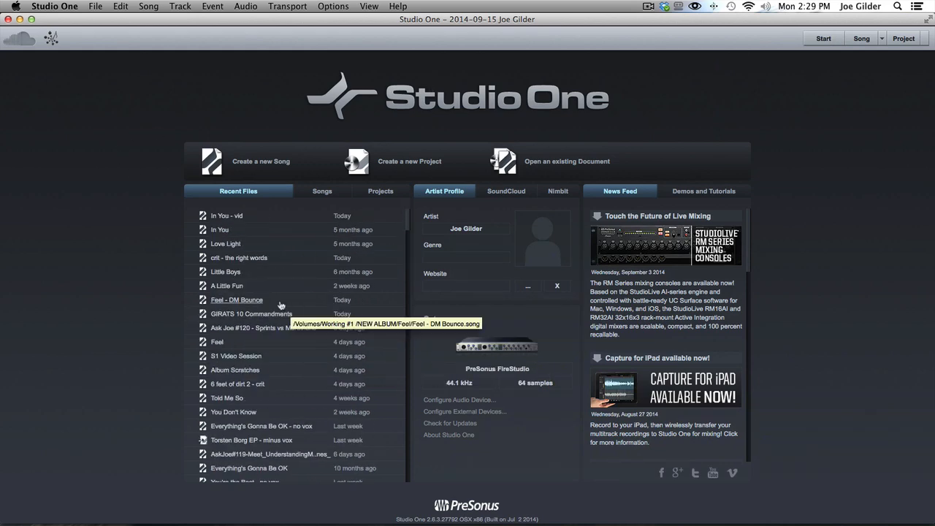
{"action": "scroll", "coordinate": [280, 305], "scroll_direction": "down", "scroll_amount": 10}
{"action": "scroll", "coordinate": [279, 305], "scroll_direction": "up", "scroll_amount": 10}
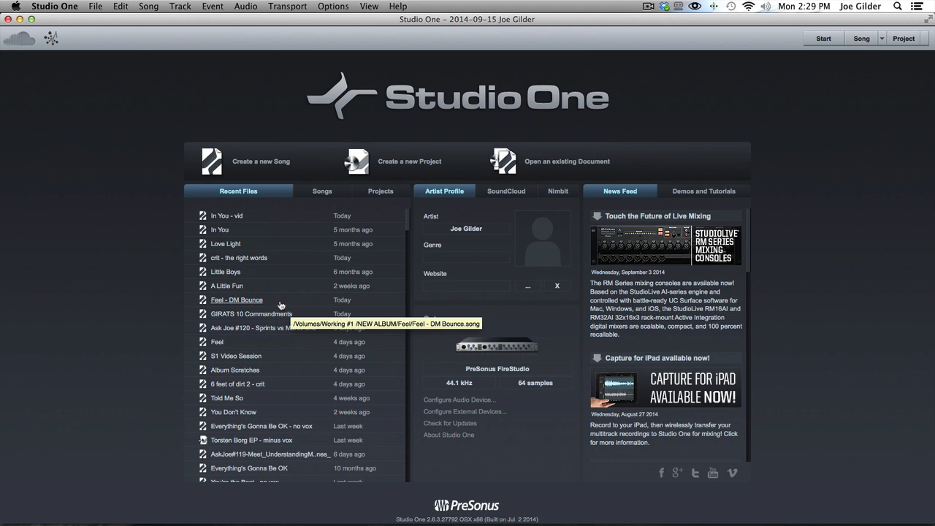
Review the user templates available for a new song, moving the New Song window higher, and cancel without creating one
{"action": "left_click", "coordinate": [265, 166]}
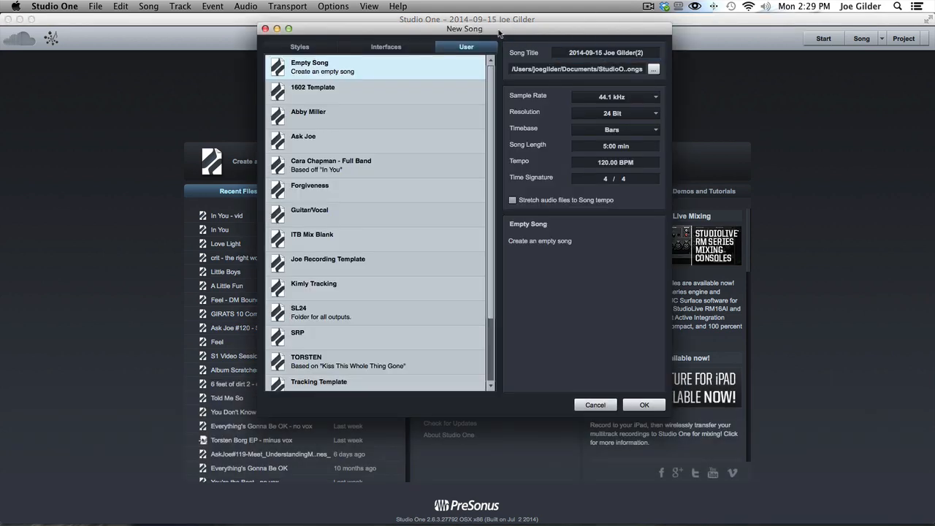
{"action": "left_click_drag", "start_coordinate": [502, 30], "coordinate": [501, 12]}
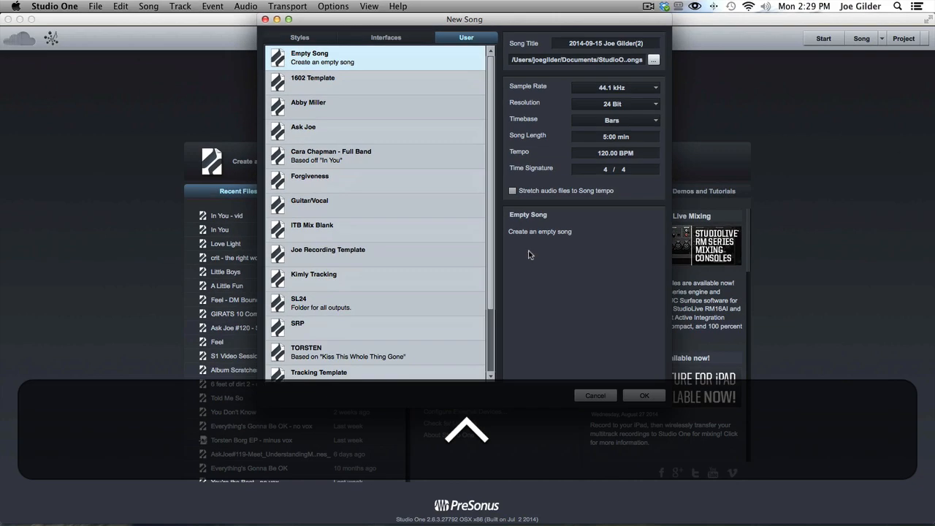
{"action": "left_click", "coordinate": [605, 395]}
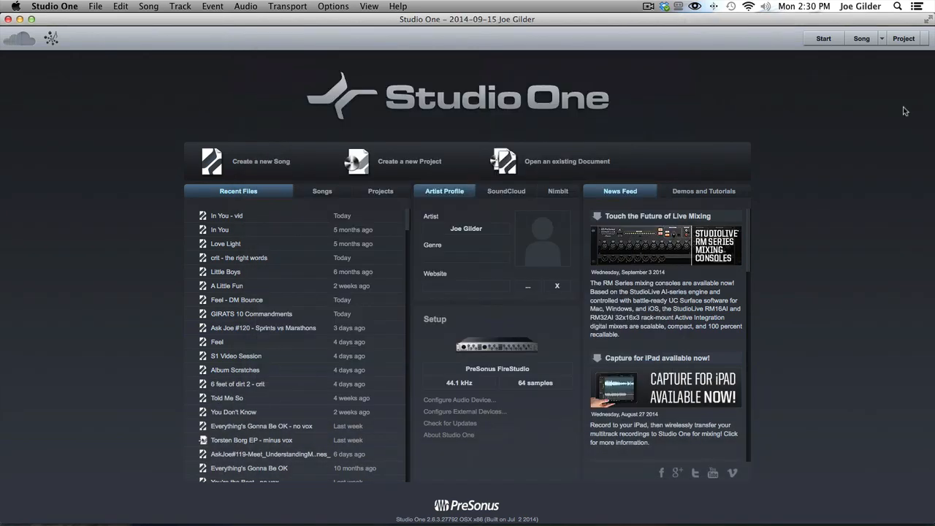
Switch to the song In You - vid and select its channels from Drums to Vox in the mixer, returning to the arrangement
{"action": "left_click", "coordinate": [882, 39]}
{"action": "left_click", "coordinate": [825, 69]}
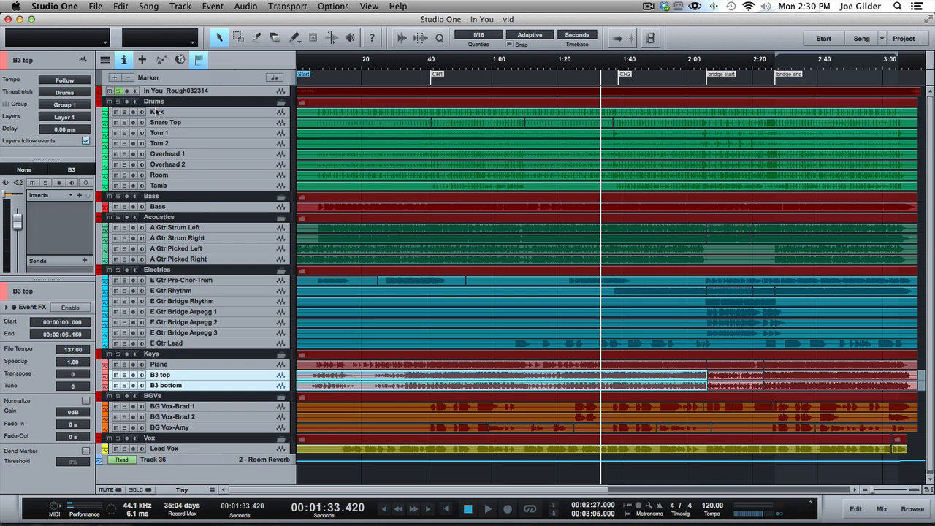
{"action": "key", "text": "F3"}
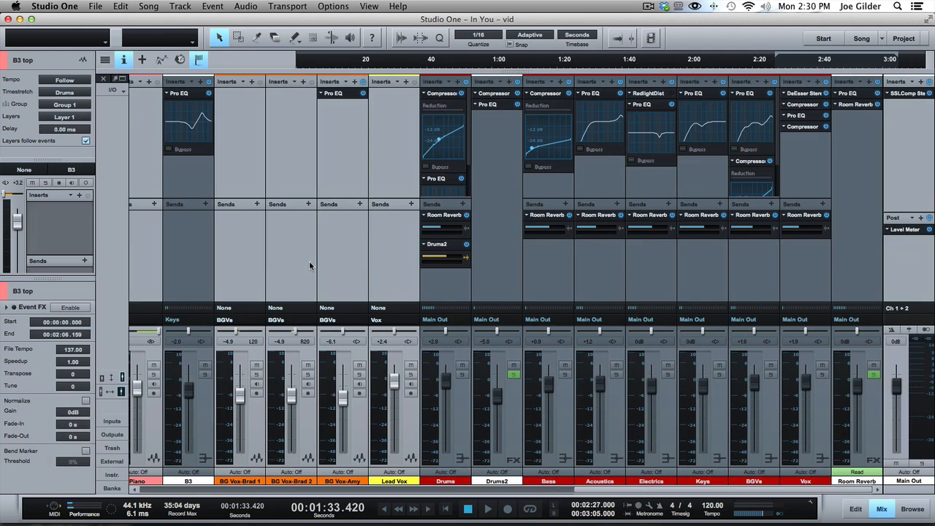
{"action": "left_click", "coordinate": [532, 269]}
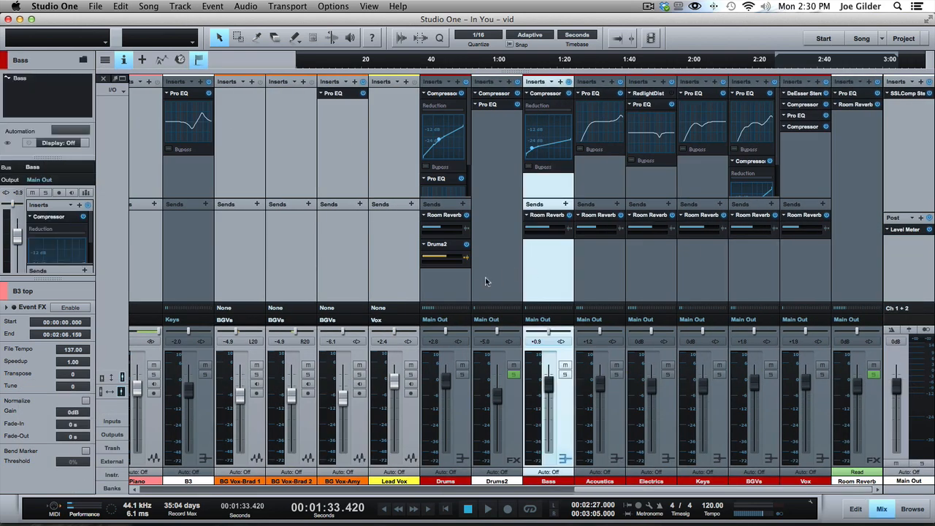
{"action": "left_click", "coordinate": [460, 288]}
{"action": "left_click", "coordinate": [822, 280], "text": "shift"}
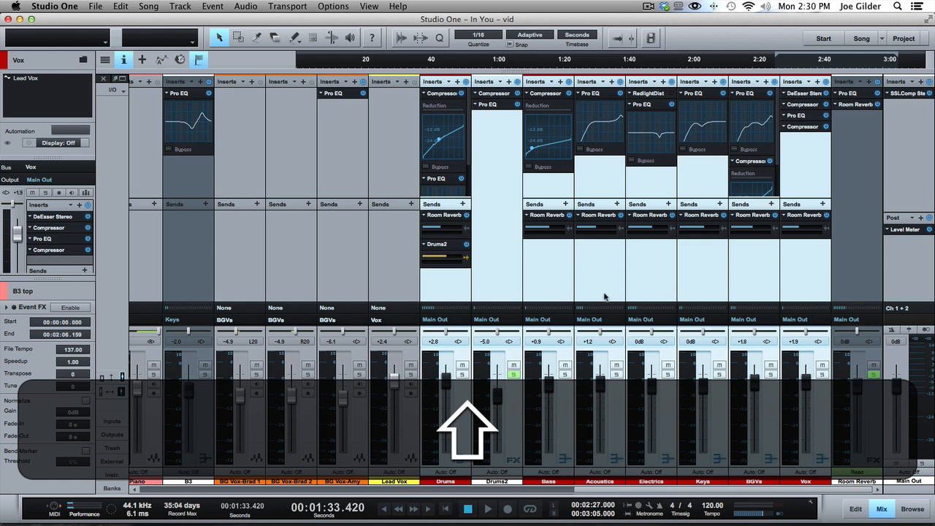
{"action": "key", "text": "F3"}
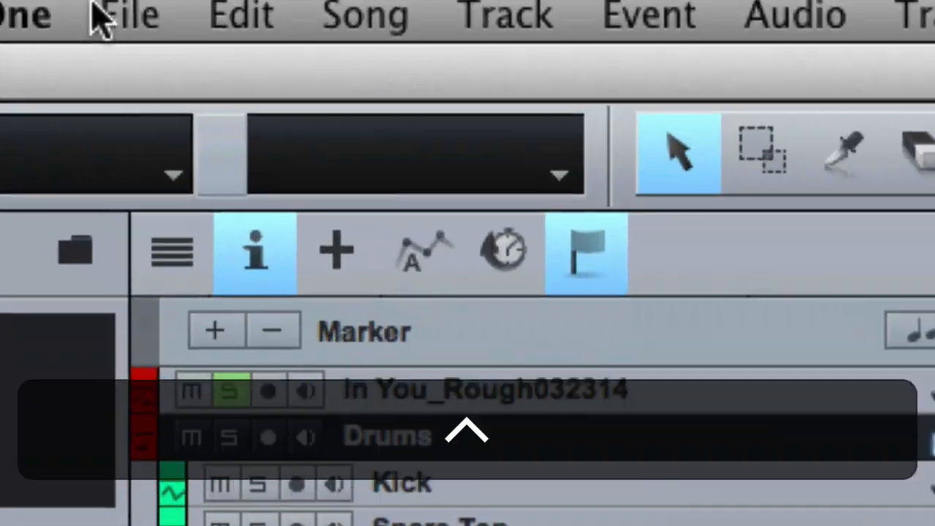
Save the song as a template titled S1 VID TEMPLATE, leaving the description empty
{"action": "left_click", "coordinate": [88, 7]}
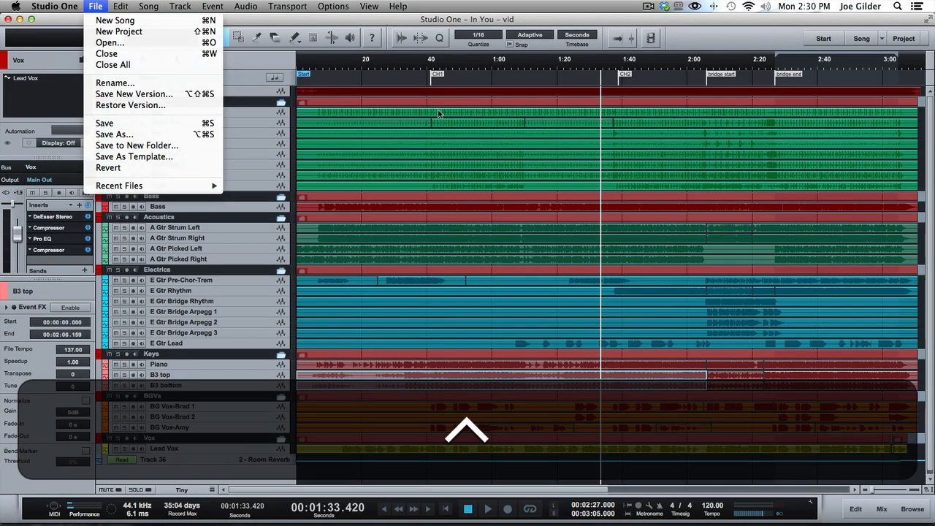
{"action": "left_click", "coordinate": [439, 111]}
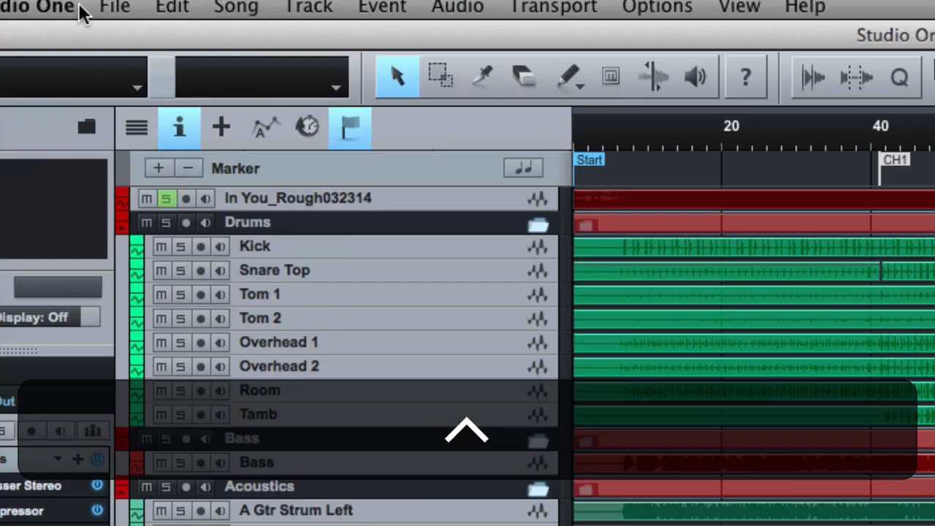
{"action": "left_click", "coordinate": [101, 6]}
{"action": "left_click", "coordinate": [228, 451]}
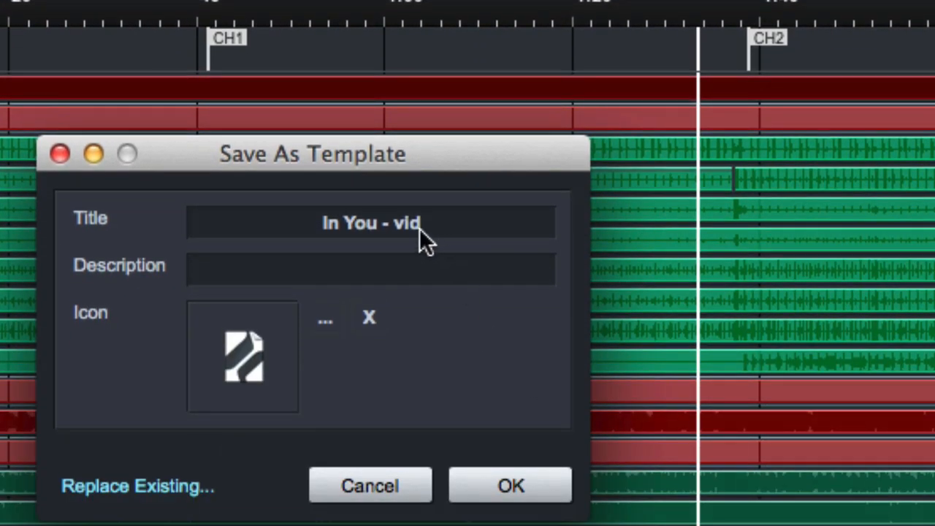
{"action": "left_click", "coordinate": [420, 228]}
{"action": "key", "text": "shift"}
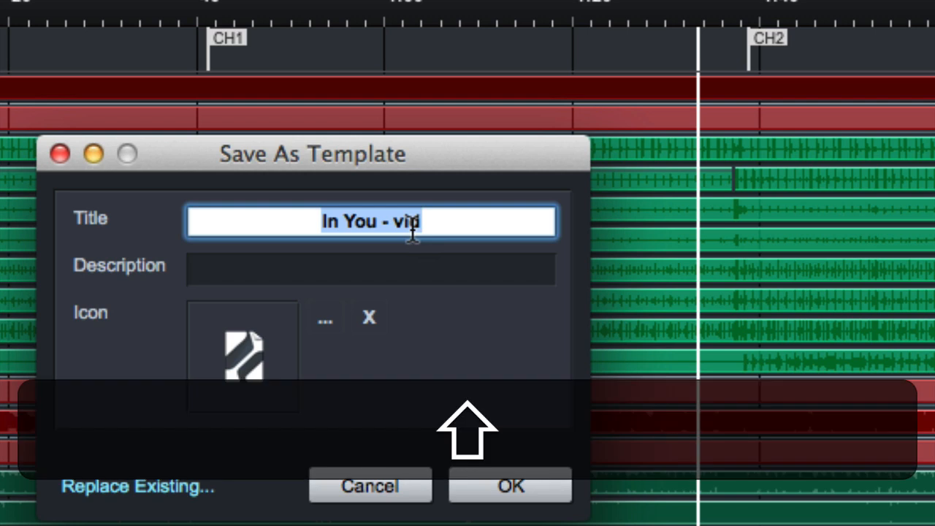
{"action": "type", "text": "S1 VID "}
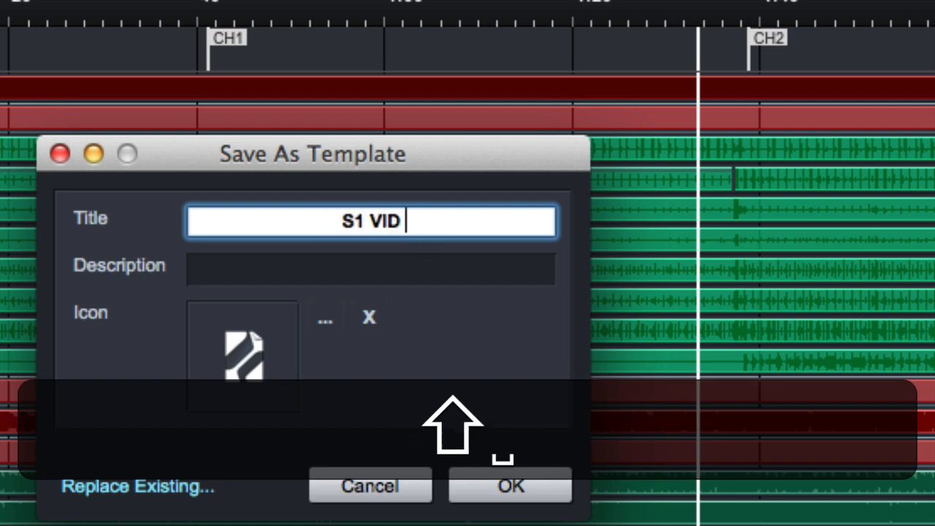
{"action": "type", "text": "TEMPPLAT"}
{"action": "key", "text": "BackSpace"}
{"action": "key", "text": "BackSpace"}
{"action": "key", "text": "BackSpace"}
{"action": "key", "text": "BackSpace"}
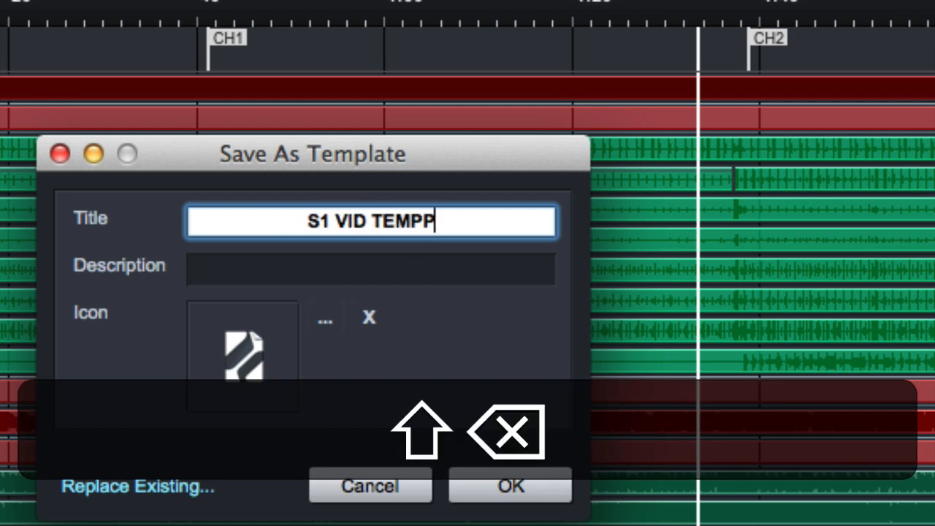
{"action": "type", "text": "LATE"}
{"action": "key", "text": "shift+Return"}
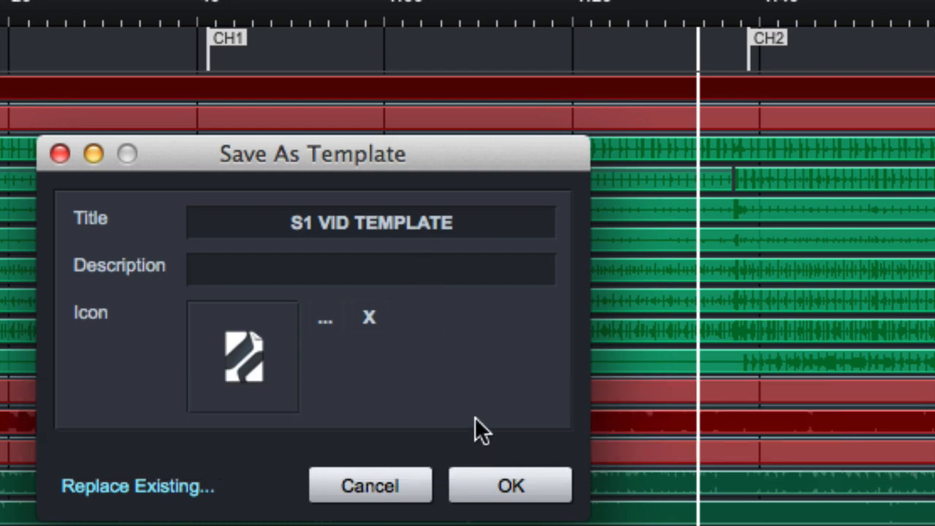
{"action": "left_click", "coordinate": [476, 484]}
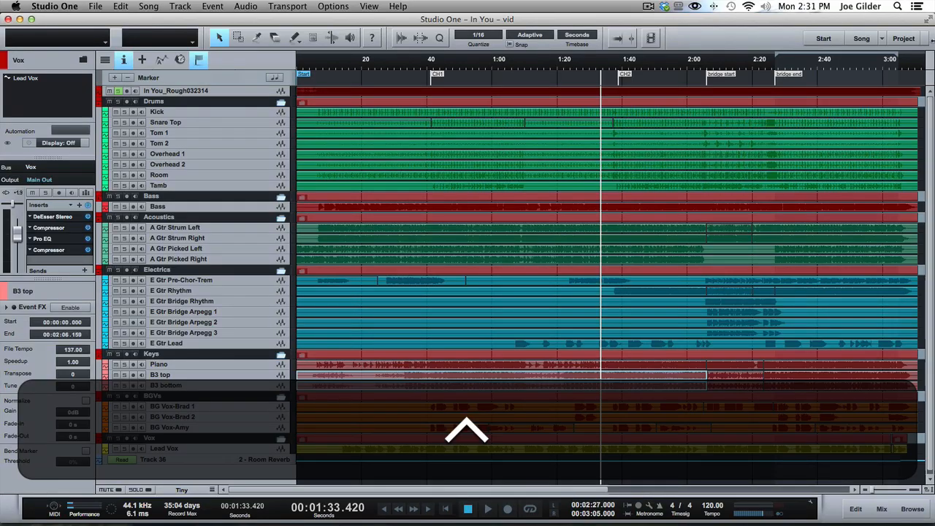
Close the In You - vid song without saving its changes
{"action": "key", "text": "super+w"}
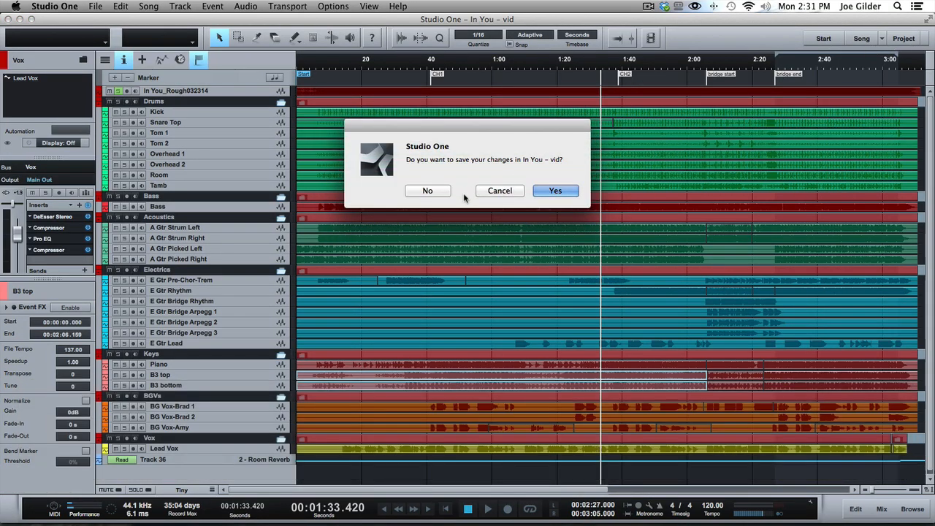
{"action": "left_click", "coordinate": [428, 190]}
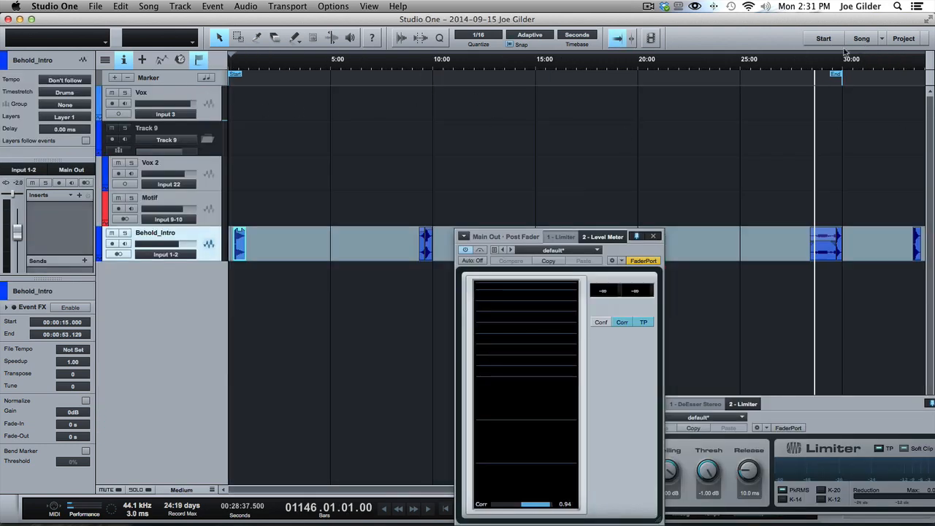
Create a new song from the user template S1 VID TEMPLATE, keeping the default title and song settings
{"action": "left_click", "coordinate": [824, 38]}
{"action": "left_click", "coordinate": [274, 167]}
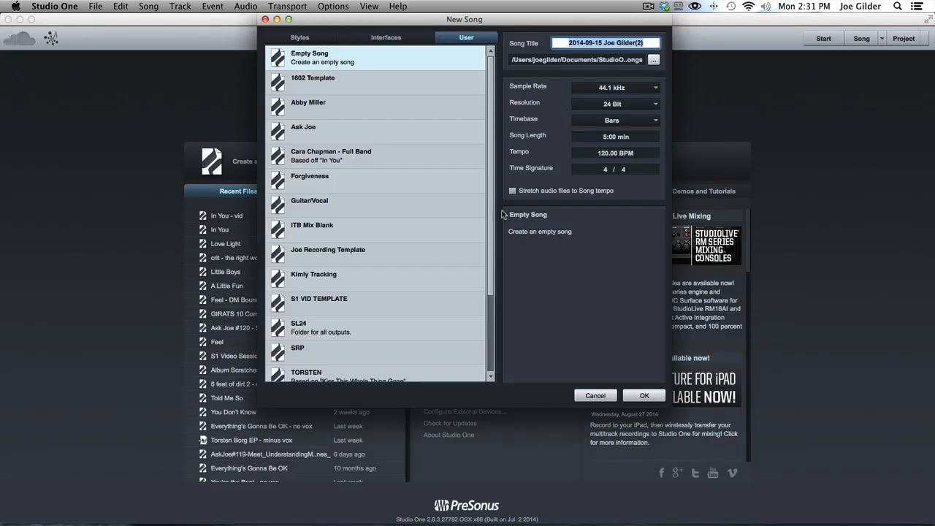
{"action": "key", "text": "ctrl"}
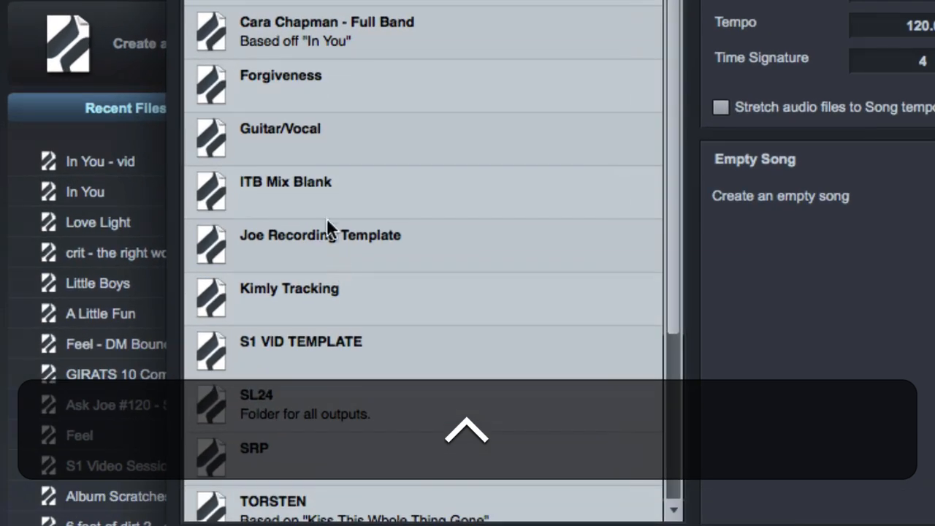
{"action": "scroll", "coordinate": [330, 233], "scroll_direction": "down", "scroll_amount": 4}
{"action": "left_click", "coordinate": [283, 160]}
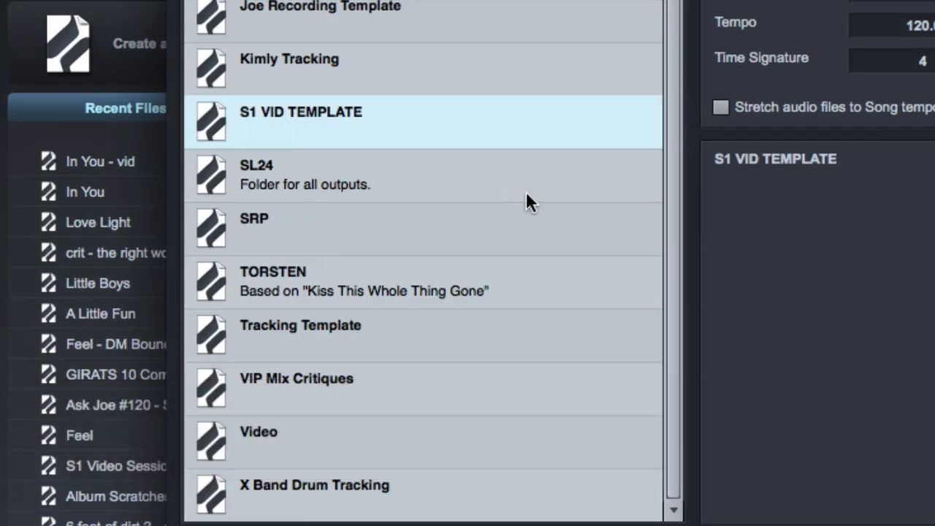
{"action": "key", "text": "ctrl"}
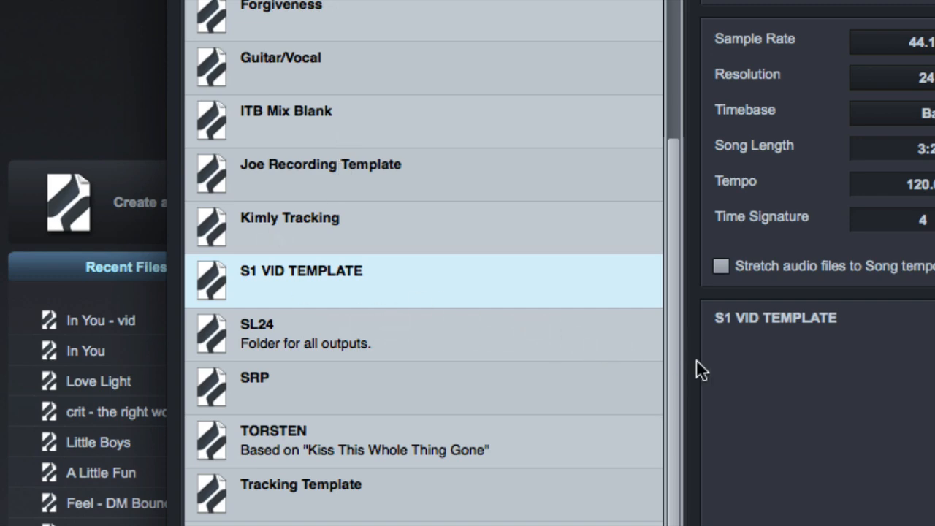
{"action": "key", "text": "ctrl"}
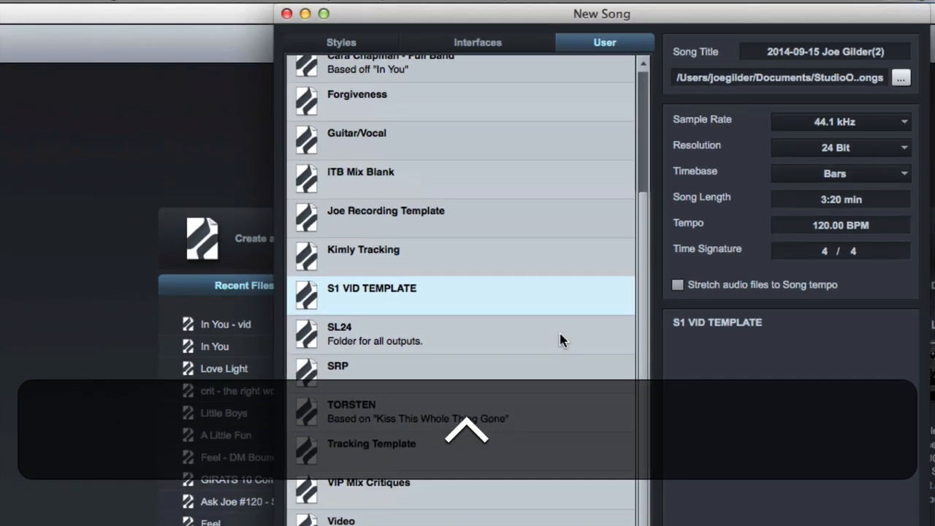
{"action": "left_click", "coordinate": [834, 225]}
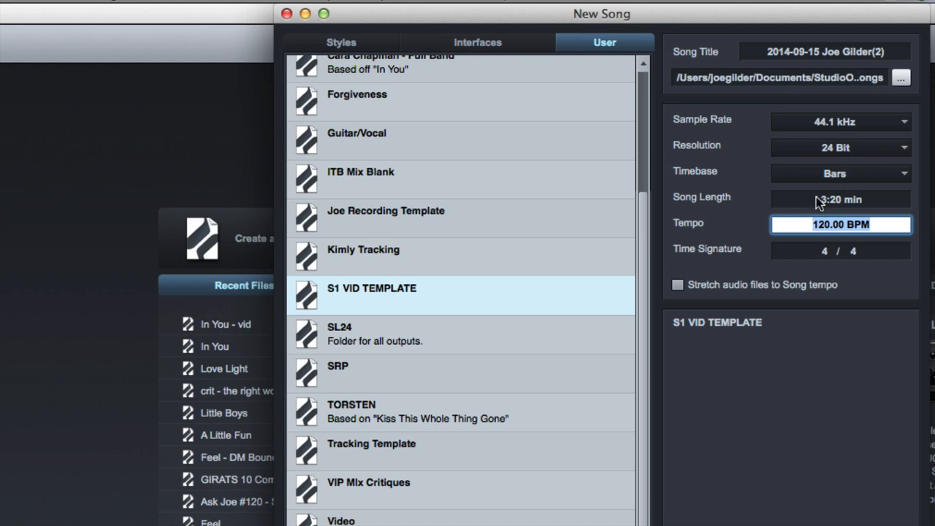
{"action": "left_click", "coordinate": [820, 174]}
{"action": "left_click", "coordinate": [761, 165]}
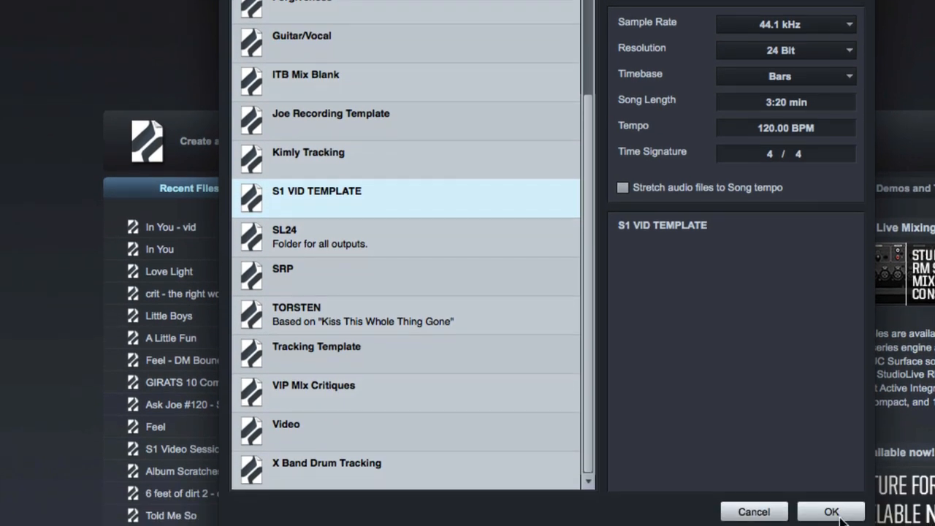
{"action": "left_click", "coordinate": [831, 509]}
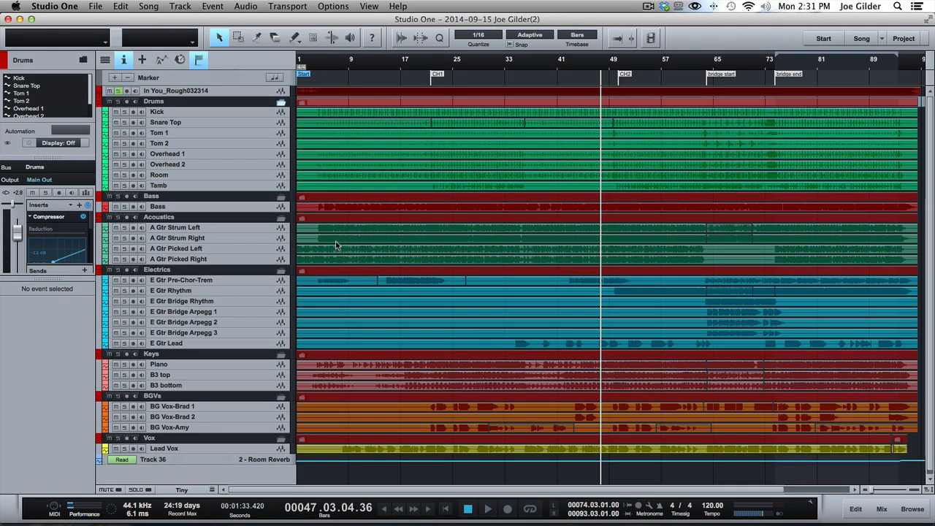
Delete all audio events from the new song's timeline, keeping the empty tracks
{"action": "left_click", "coordinate": [536, 337]}
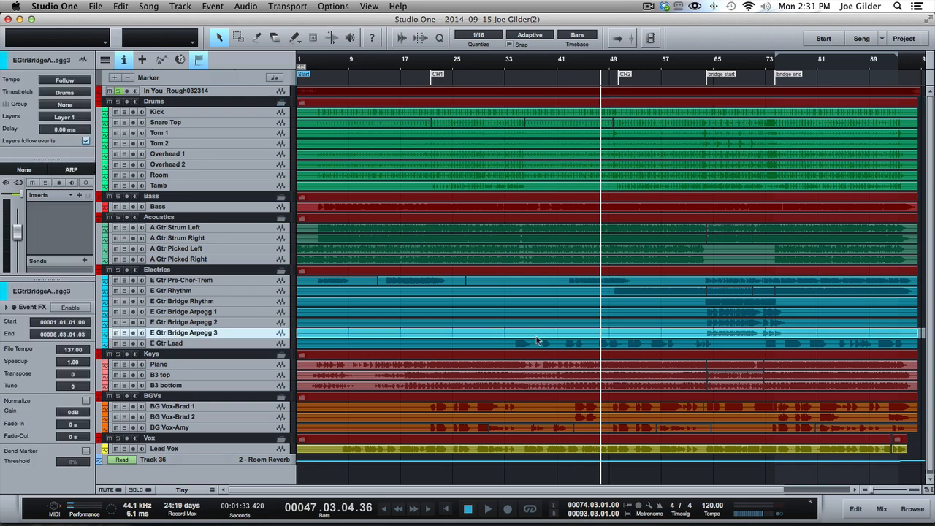
{"action": "key", "text": "super+a"}
{"action": "key", "text": "Delete"}
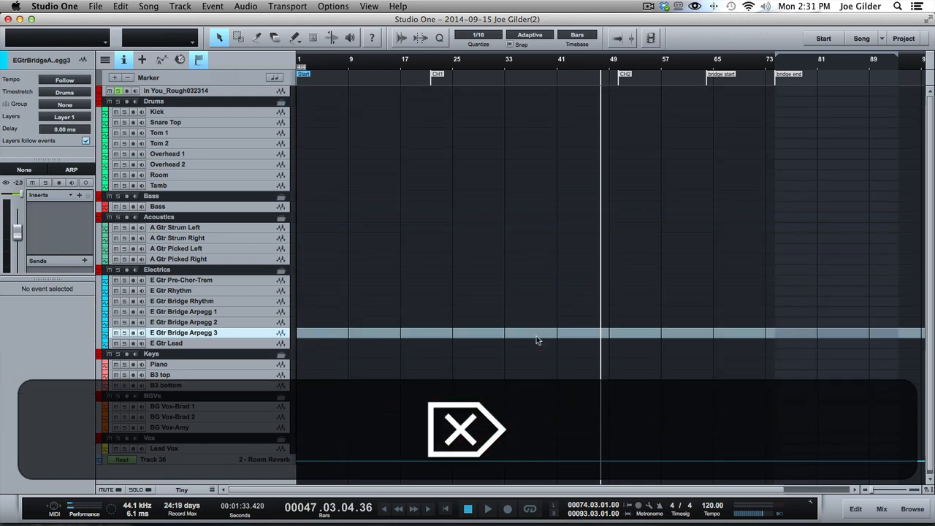
Remove all the listed unused audio files from the song without deleting them permanently
{"action": "left_click", "coordinate": [161, 5]}
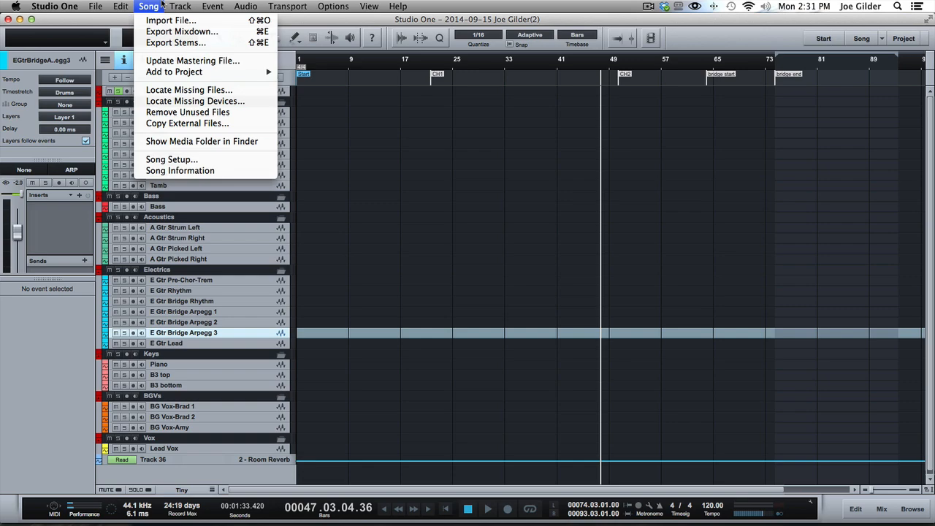
{"action": "mouse_move", "coordinate": [179, 6]}
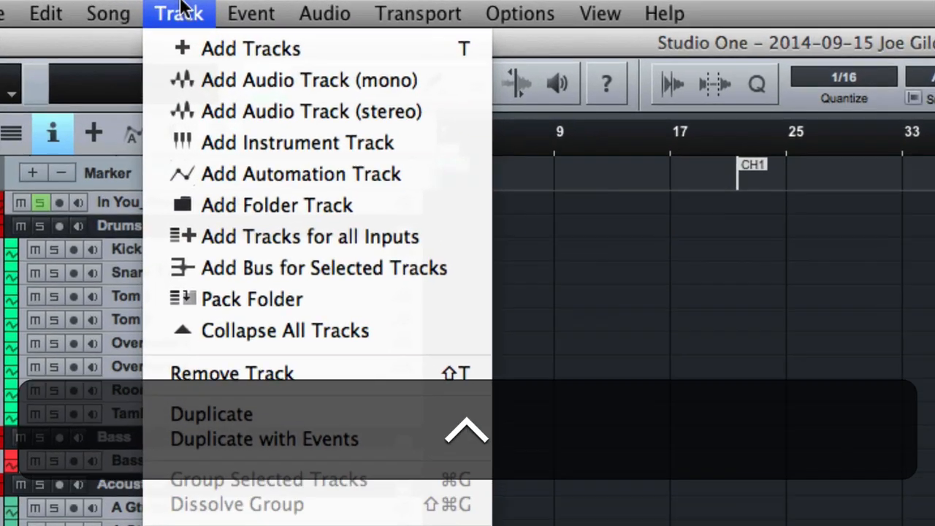
{"action": "mouse_move", "coordinate": [108, 13]}
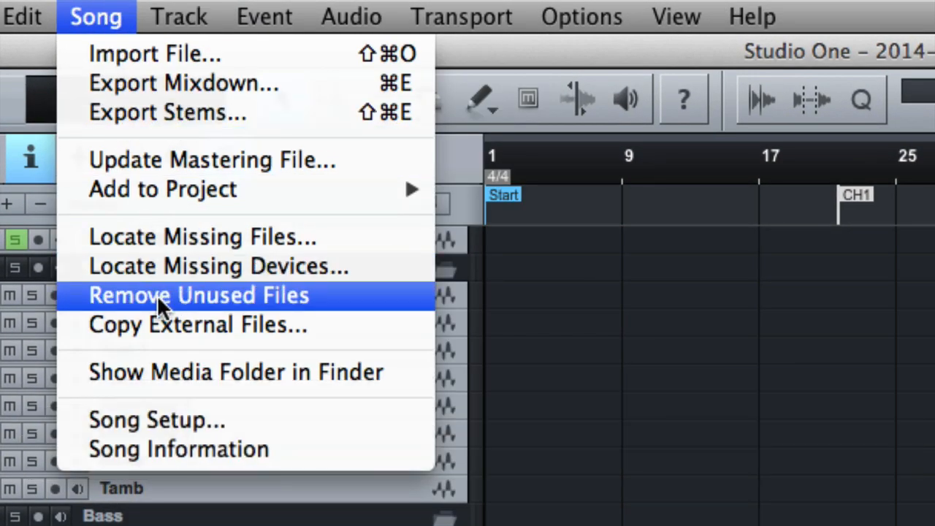
{"action": "left_click", "coordinate": [157, 295]}
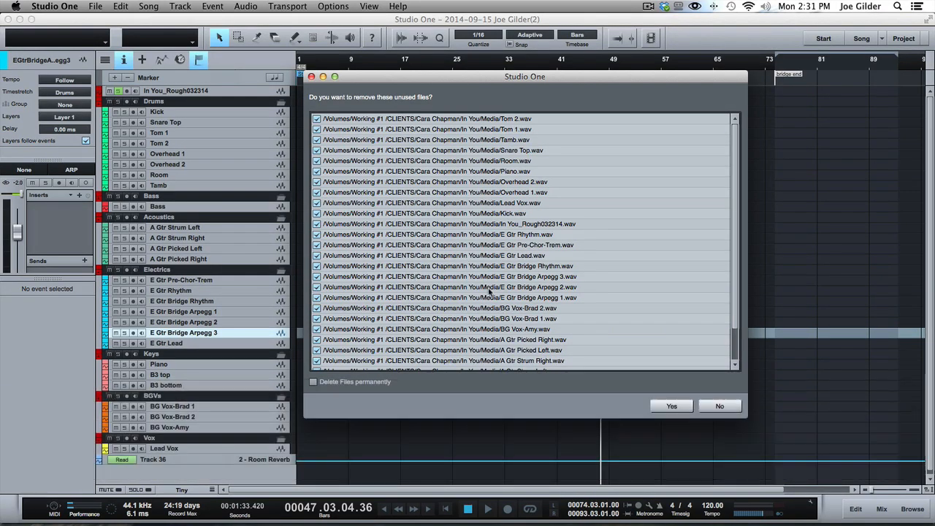
{"action": "left_click", "coordinate": [675, 407]}
{"action": "left_click", "coordinate": [668, 410]}
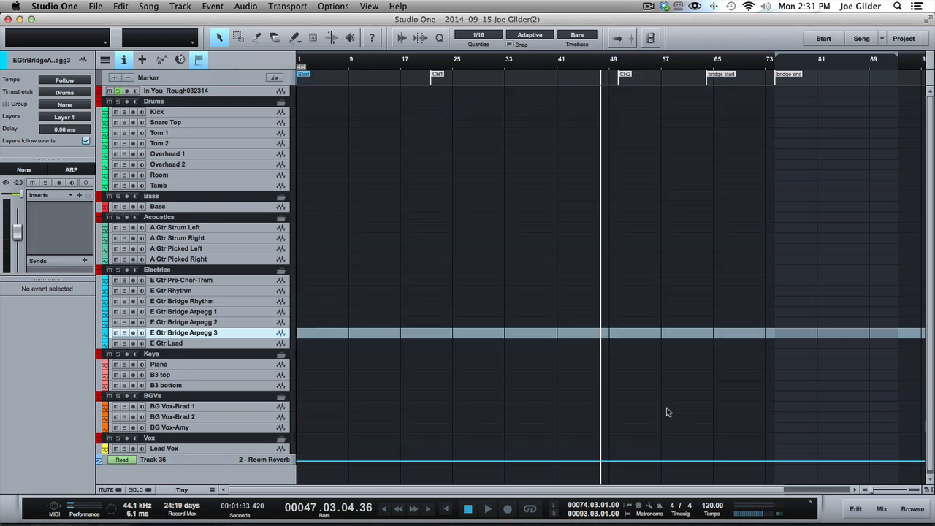
{"action": "left_click", "coordinate": [95, 7]}
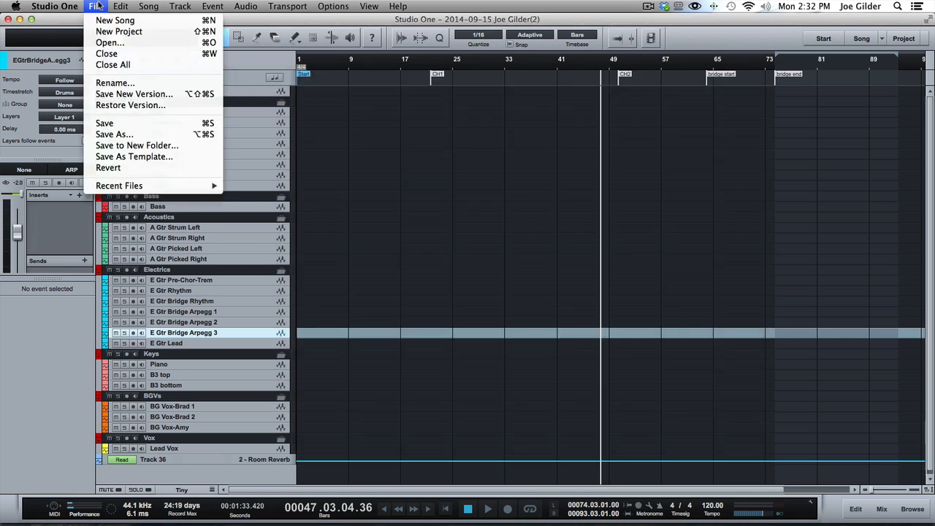
{"action": "left_click", "coordinate": [134, 156]}
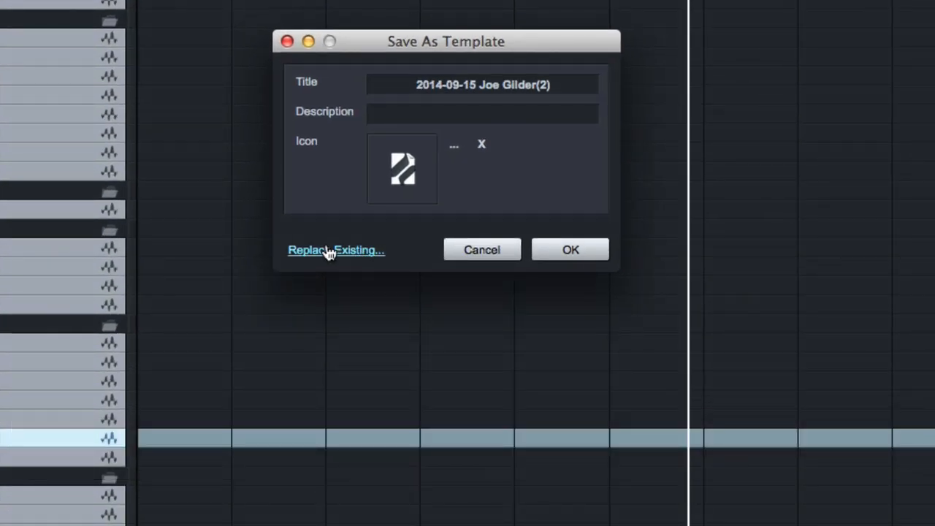
{"action": "left_click", "coordinate": [327, 250]}
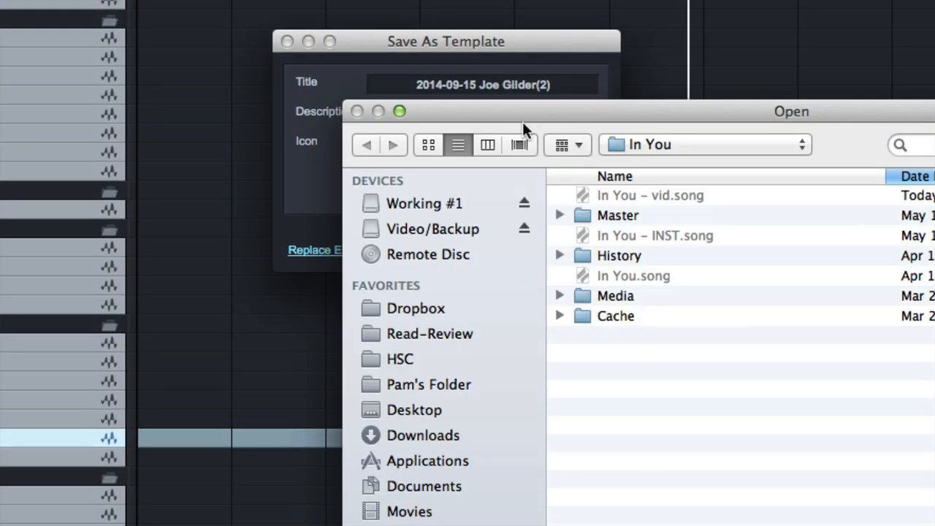
{"action": "left_click_drag", "start_coordinate": [521, 109], "coordinate": [380, 63]}
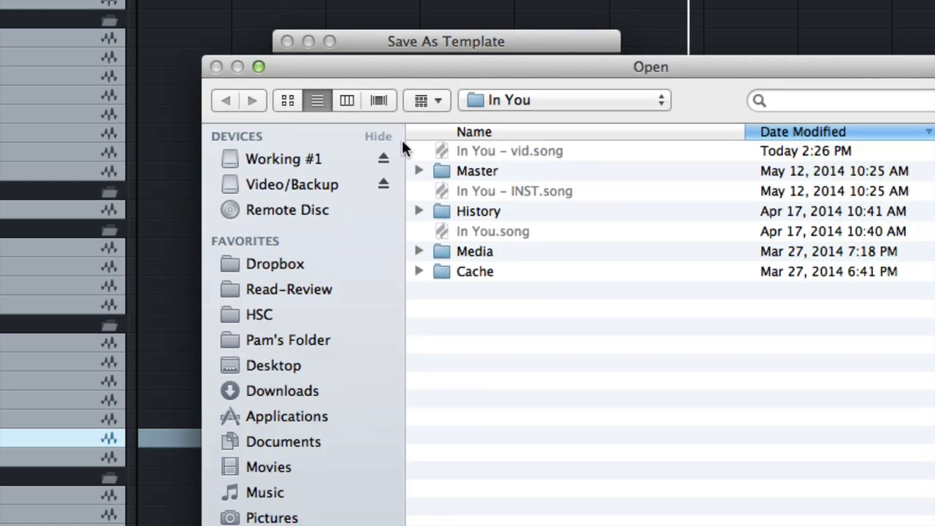
{"action": "left_click", "coordinate": [505, 106]}
{"action": "left_click", "coordinate": [688, 317]}
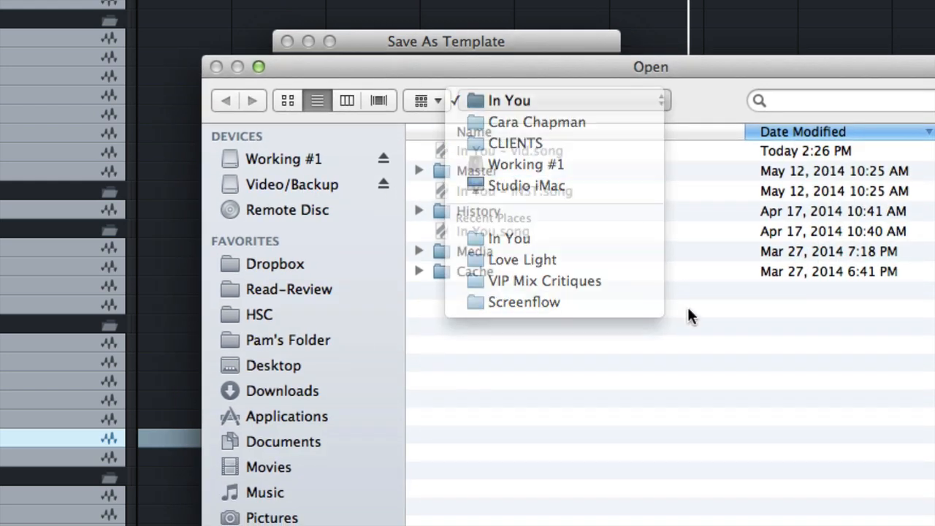
{"action": "key", "text": "super+w"}
{"action": "key", "text": "Escape"}
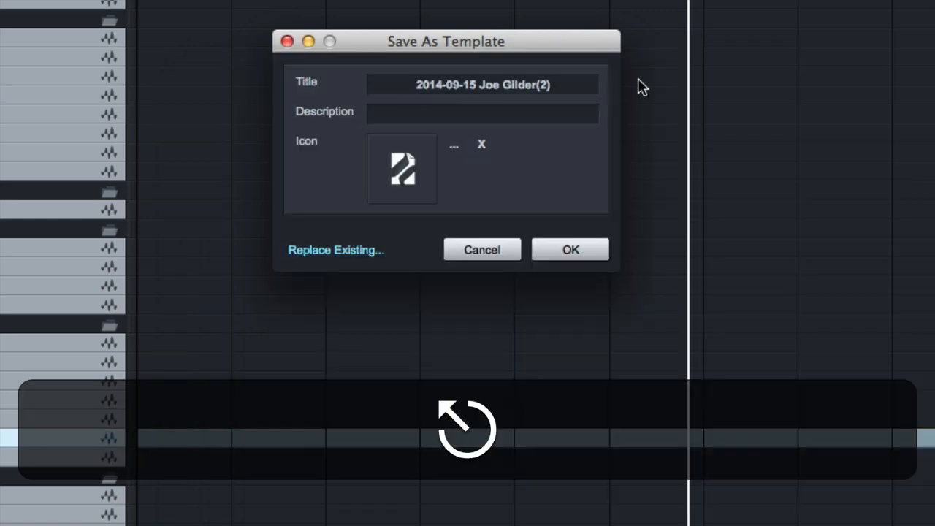
{"action": "left_click", "coordinate": [480, 248]}
{"action": "key", "text": "ctrl"}
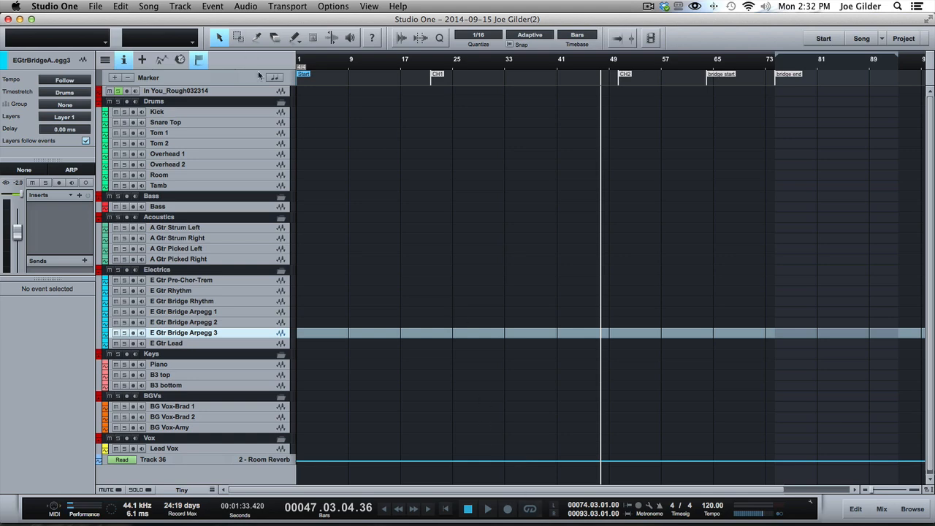
Examine the template's channels, insert effects, sends and bus routing across the whole mixer, comparing it with the empty arrangement
{"action": "key", "text": "F3"}
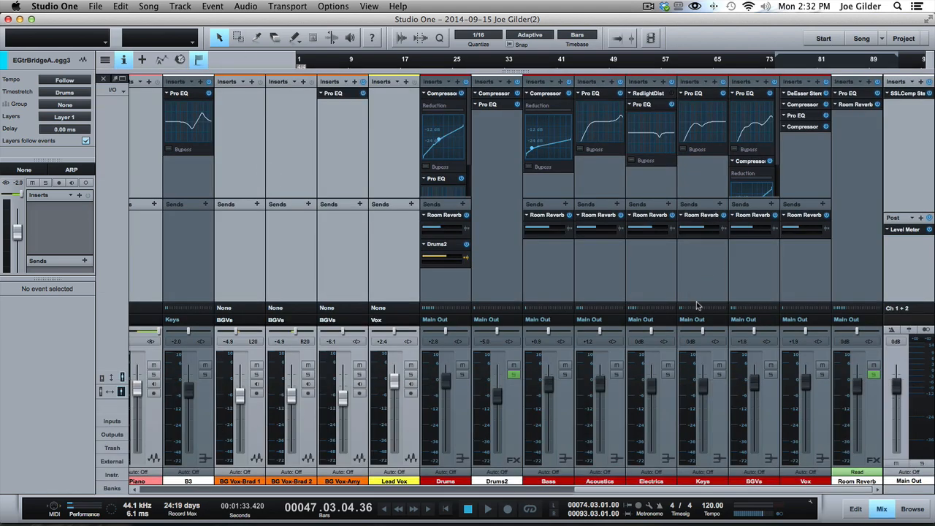
{"action": "scroll", "coordinate": [733, 273], "scroll_direction": "left", "scroll_amount": 10}
{"action": "scroll", "coordinate": [734, 273], "scroll_direction": "left", "scroll_amount": 5}
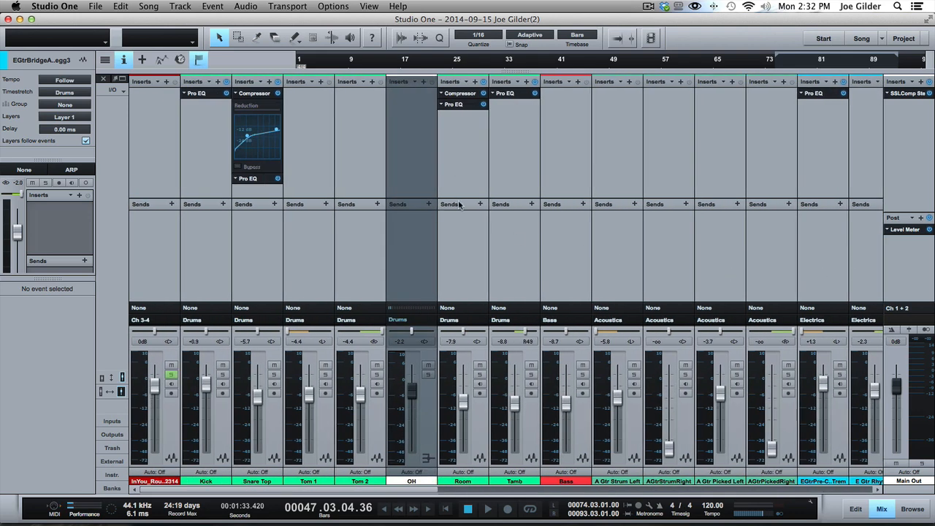
{"action": "scroll", "coordinate": [490, 306], "scroll_direction": "right", "scroll_amount": 2}
{"action": "scroll", "coordinate": [489, 306], "scroll_direction": "left", "scroll_amount": 2}
{"action": "scroll", "coordinate": [489, 306], "scroll_direction": "right", "scroll_amount": 15}
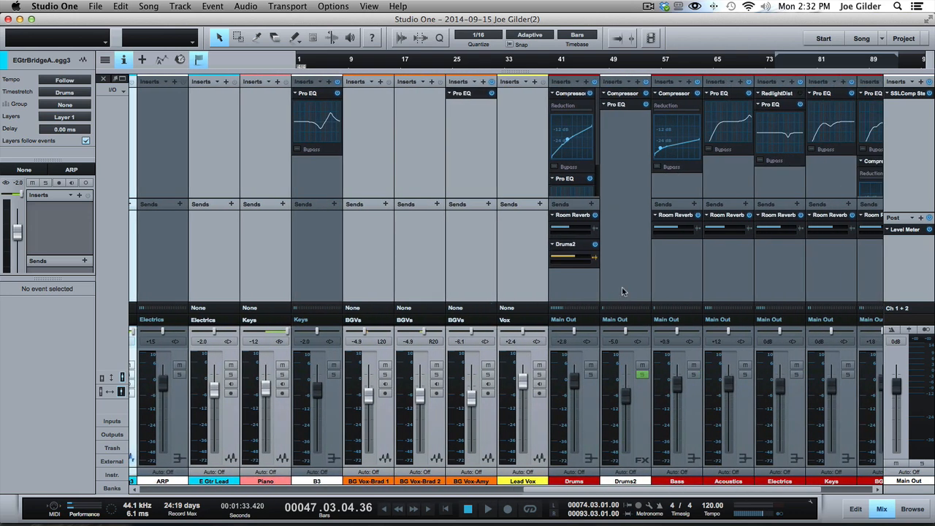
{"action": "scroll", "coordinate": [622, 291], "scroll_direction": "right", "scroll_amount": 3}
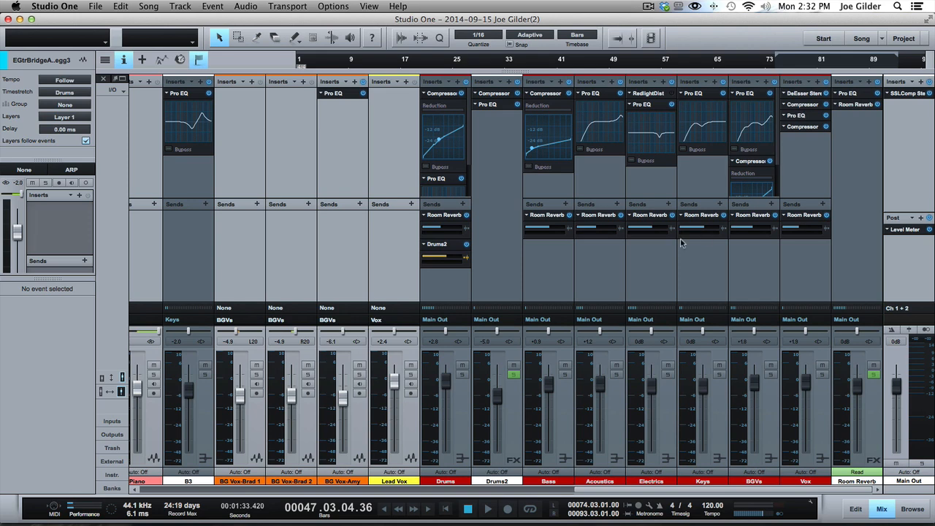
{"action": "key", "text": "F3"}
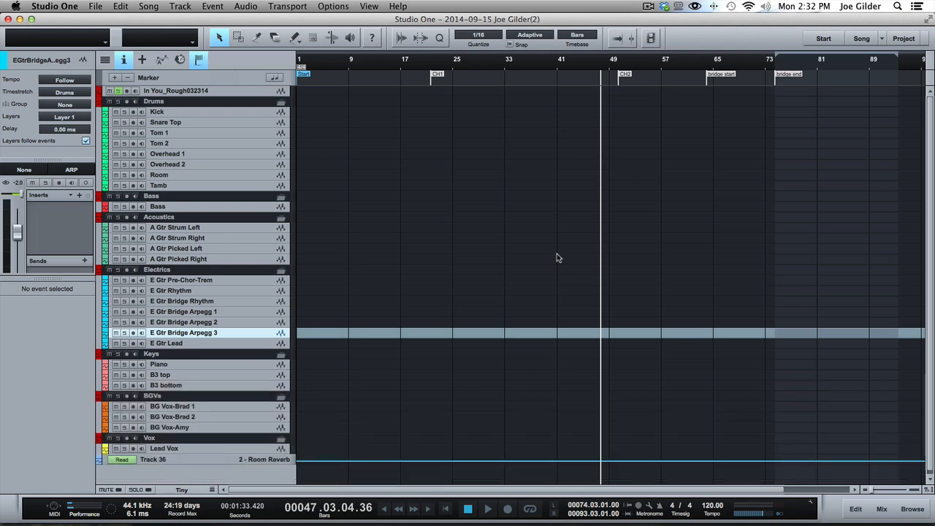
{"action": "key", "text": "F3"}
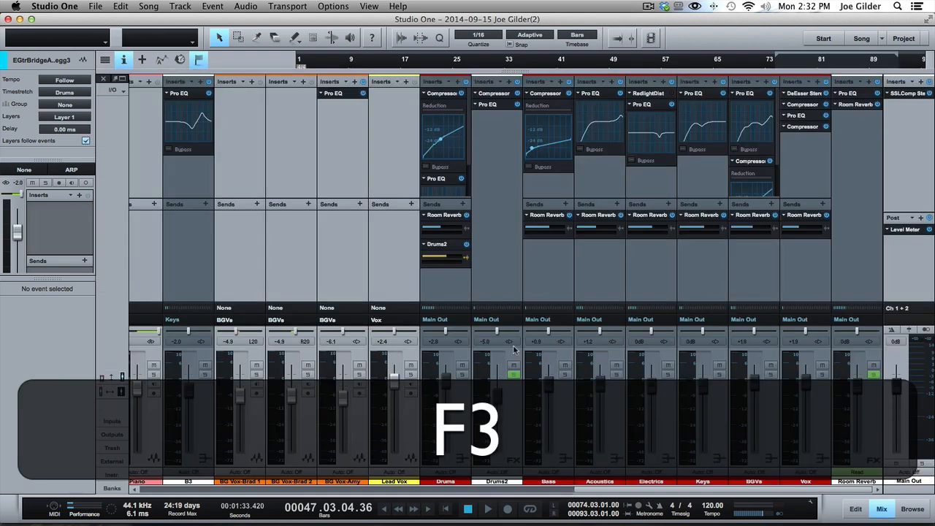
{"action": "scroll", "coordinate": [330, 292], "scroll_direction": "left", "scroll_amount": 10}
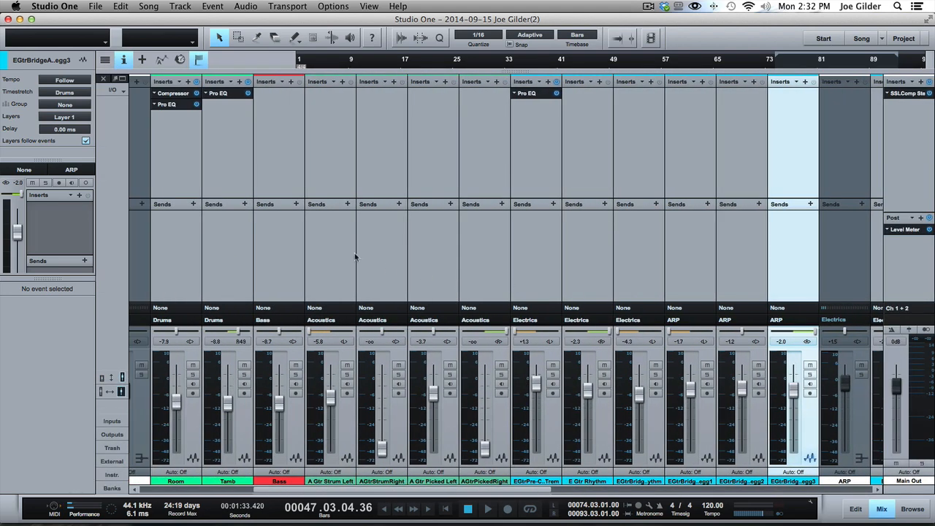
{"action": "key", "text": "F3"}
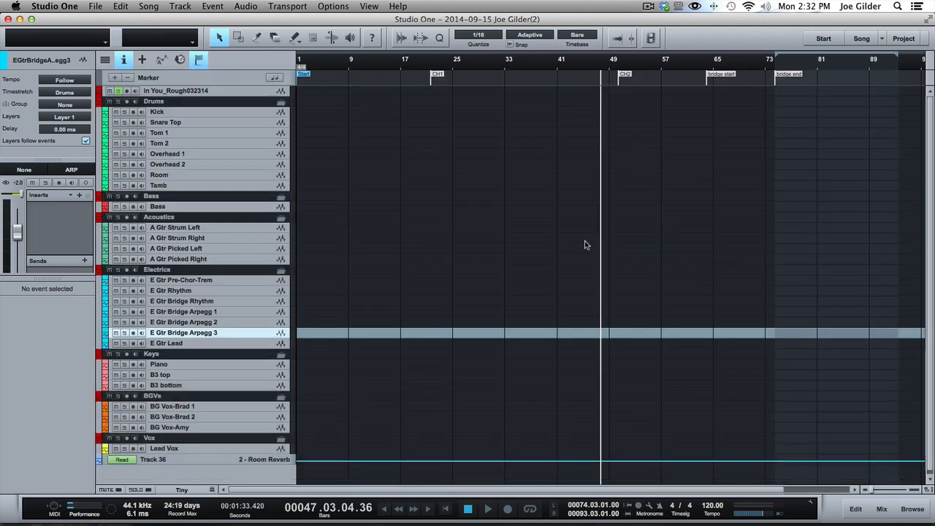
Create another new song from the user template Tracking Template, keeping the default title and song settings
{"action": "left_click", "coordinate": [828, 39]}
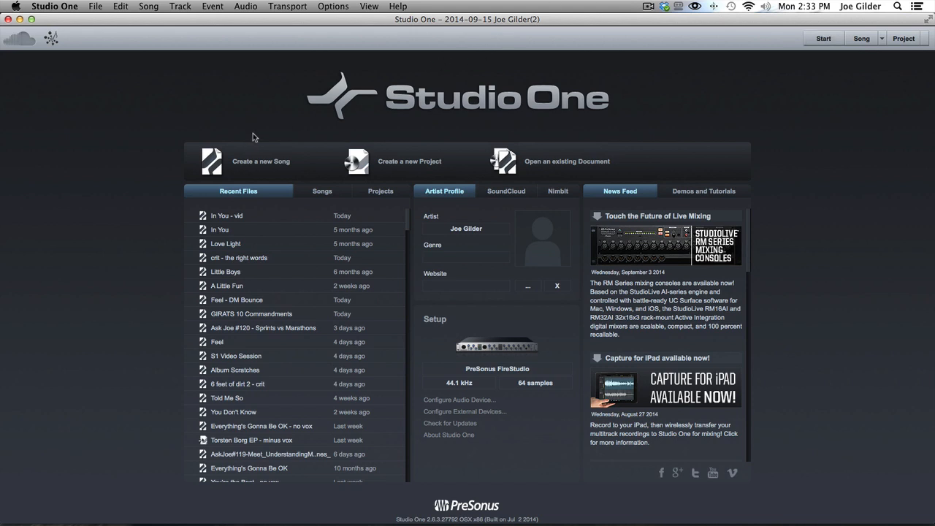
{"action": "left_click", "coordinate": [252, 163]}
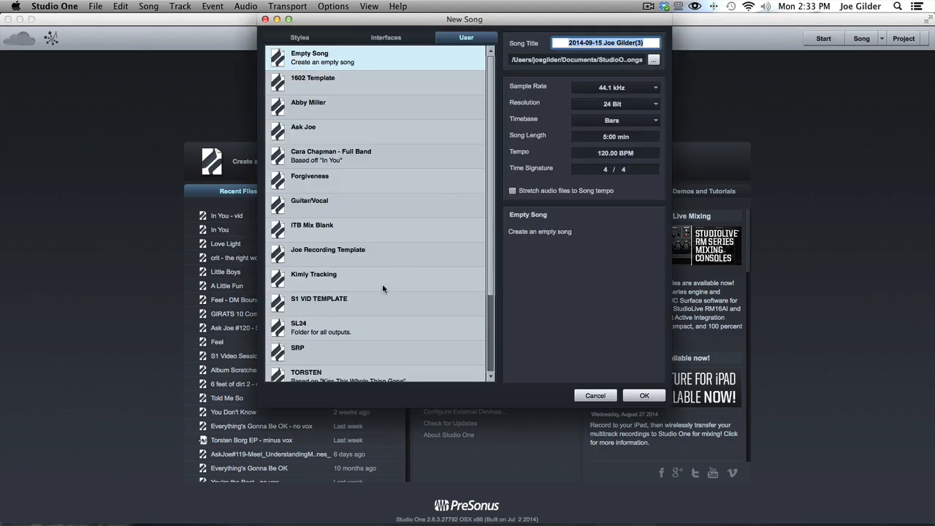
{"action": "scroll", "coordinate": [355, 302], "scroll_direction": "down", "scroll_amount": 4}
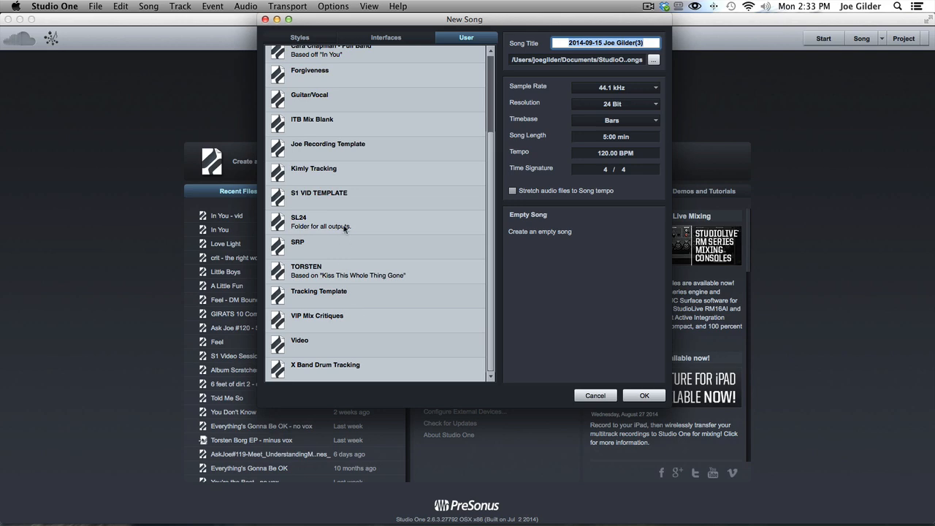
{"action": "left_click", "coordinate": [331, 296]}
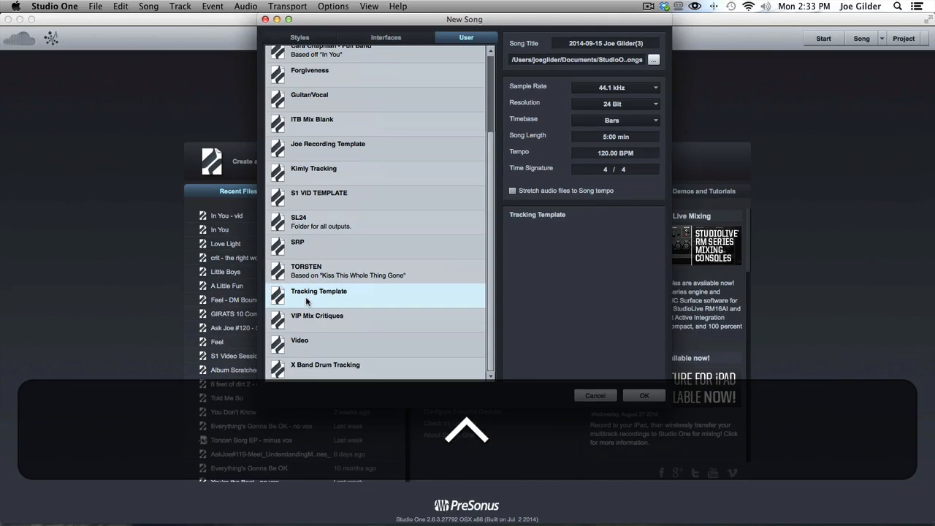
{"action": "left_click", "coordinate": [645, 395]}
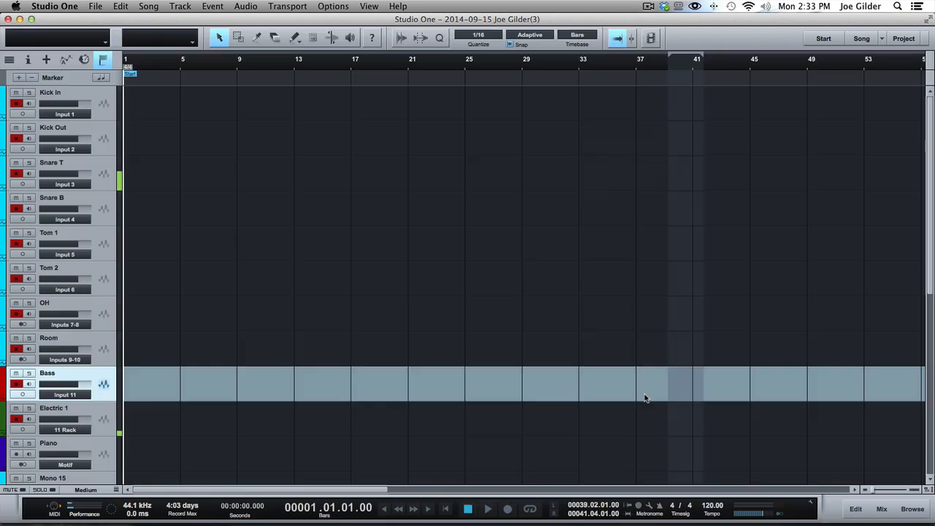
Select the Kick In track and review the new song's track list and input assignments down to Mono 24
{"action": "left_click", "coordinate": [95, 110]}
{"action": "scroll", "coordinate": [169, 185], "scroll_direction": "down", "scroll_amount": 5}
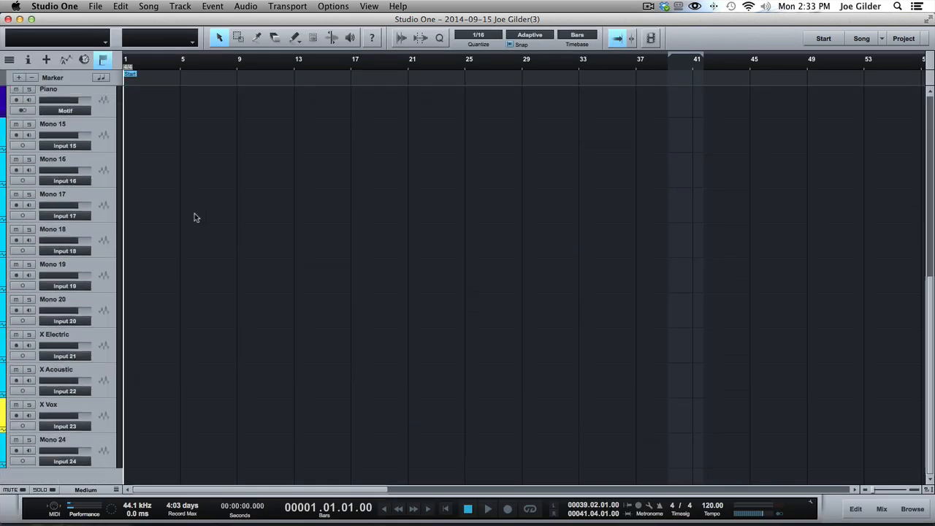
{"action": "scroll", "coordinate": [195, 215], "scroll_direction": "up", "scroll_amount": 5}
{"action": "scroll", "coordinate": [172, 218], "scroll_direction": "down", "scroll_amount": 5}
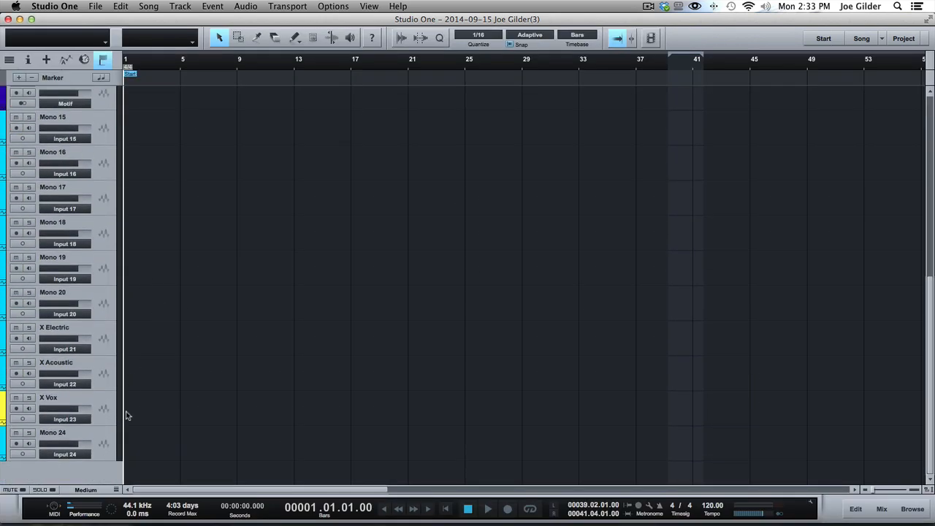
{"action": "scroll", "coordinate": [149, 389], "scroll_direction": "up", "scroll_amount": 5}
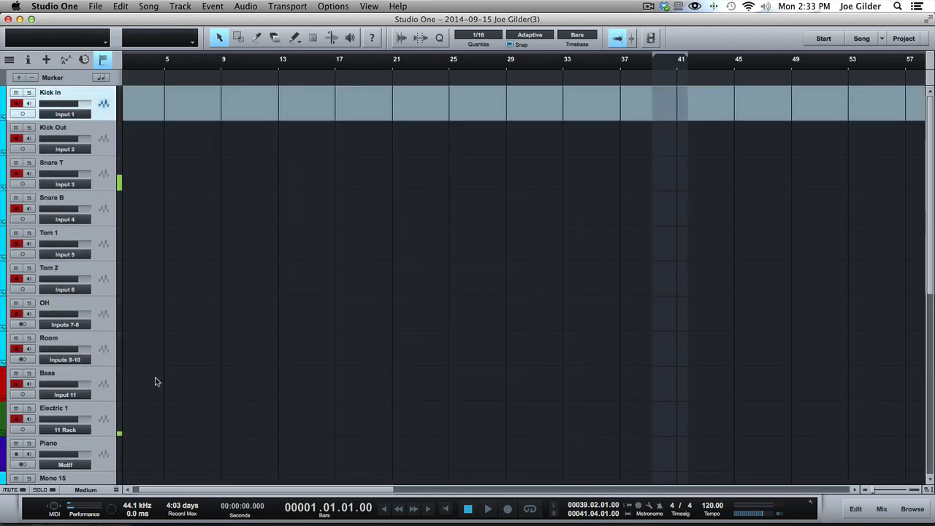